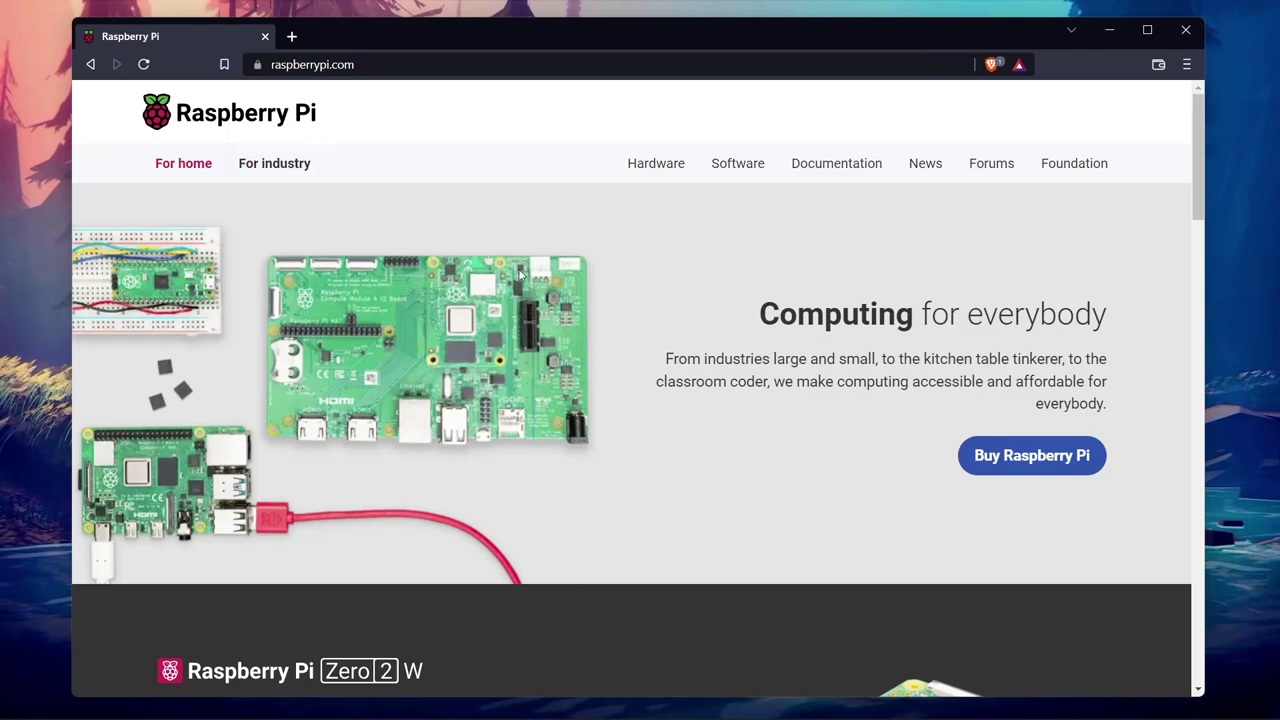
# Scroll to the Imager install section of the Software page and set customizations to always apply
pyautogui.click(737, 163)
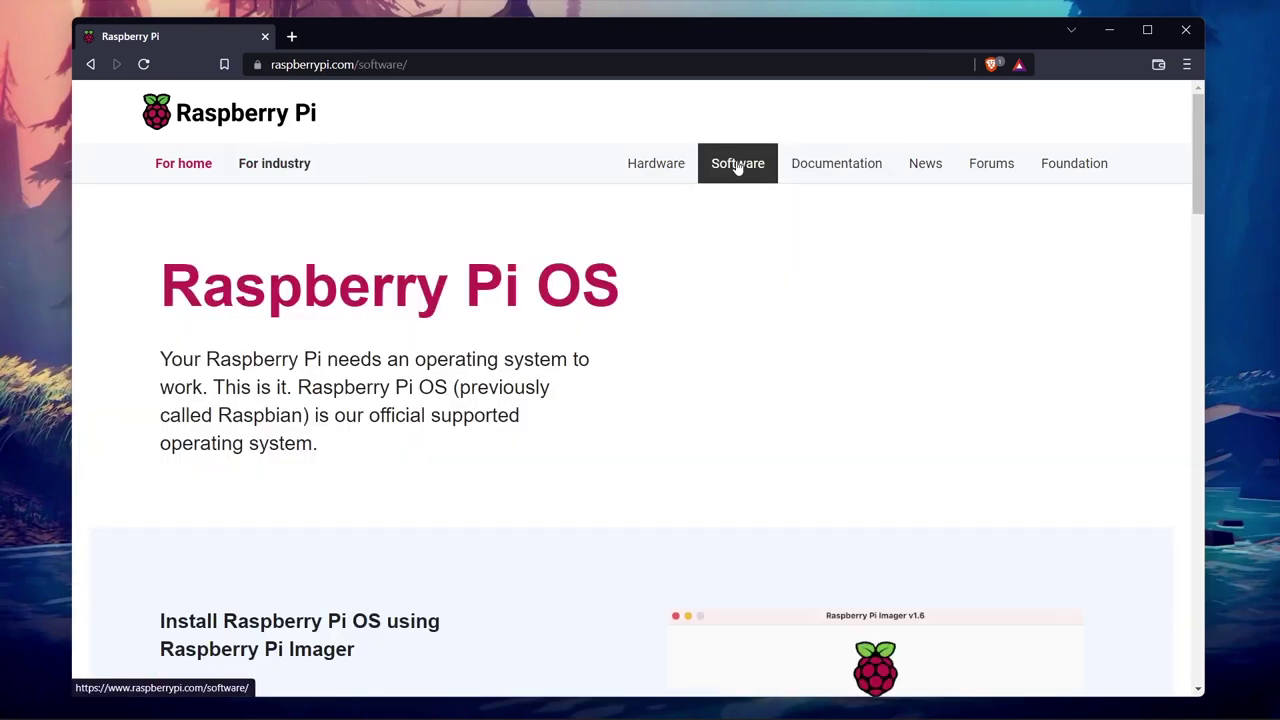
pyautogui.scroll(-1, 640, 440)
pyautogui.scroll(-4, 611, 439)
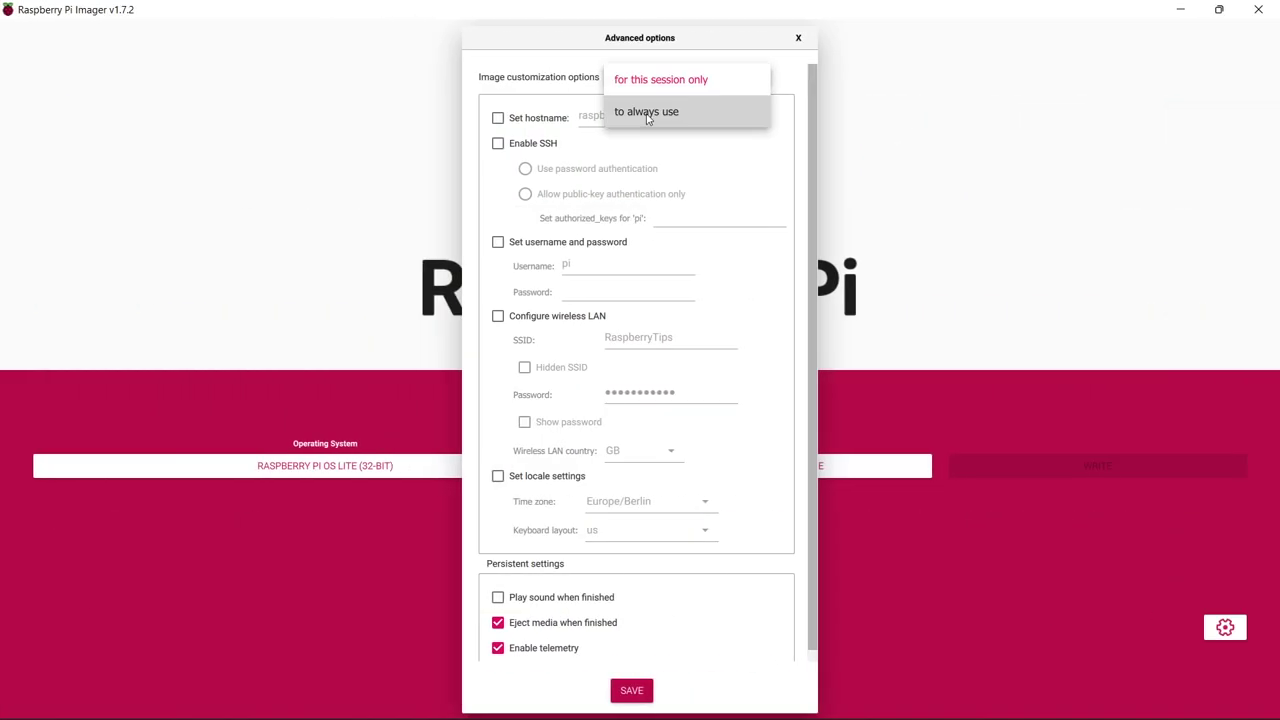
pyautogui.click(646, 118)
# Set the hostname to mypi4, enable SSH, and turn on username and password setup
pyautogui.click(498, 118)
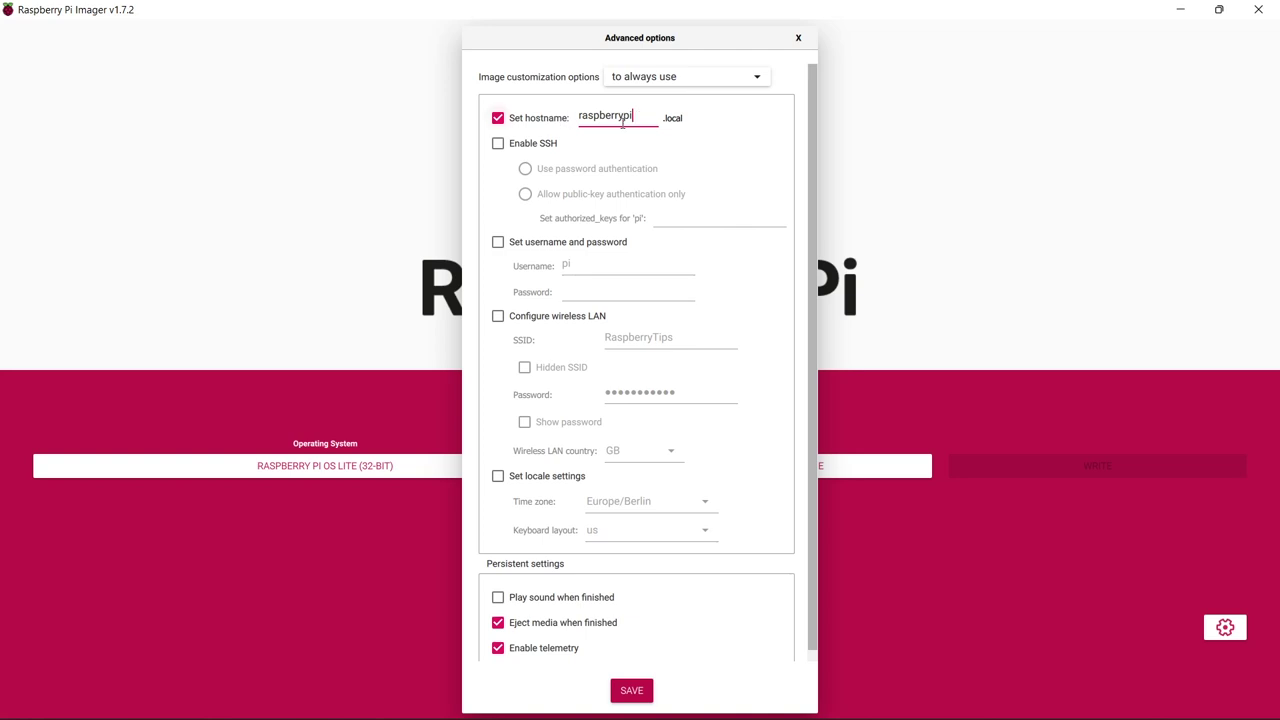
pyautogui.press('BackSpace')
pyautogui.press('BackSpace')
pyautogui.press('BackSpace')
pyautogui.press('BackSpace')
pyautogui.press('BackSpace')
pyautogui.press('BackSpace')
pyautogui.press('BackSpace')
pyautogui.press('BackSpace')
pyautogui.press('BackSpace')
pyautogui.press('BackSpace')
pyautogui.write('mypi4')
pyautogui.click(498, 143)
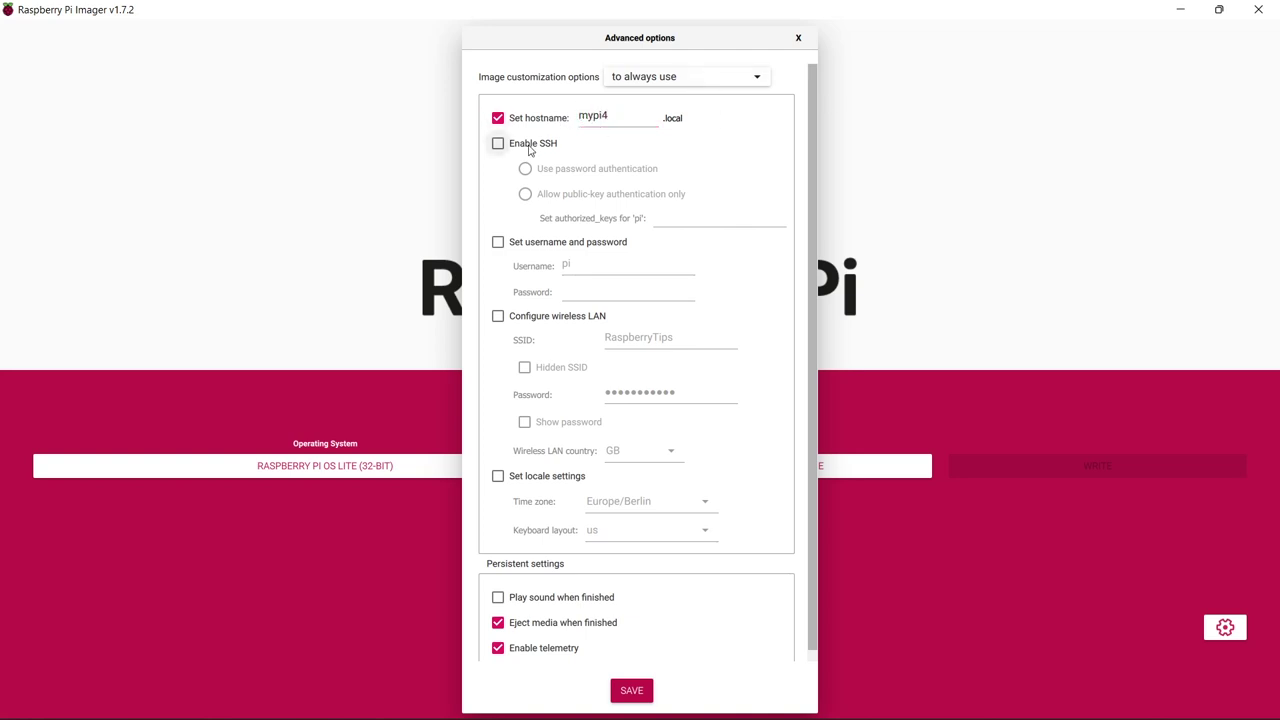
pyautogui.click(565, 243)
pyautogui.click(591, 268)
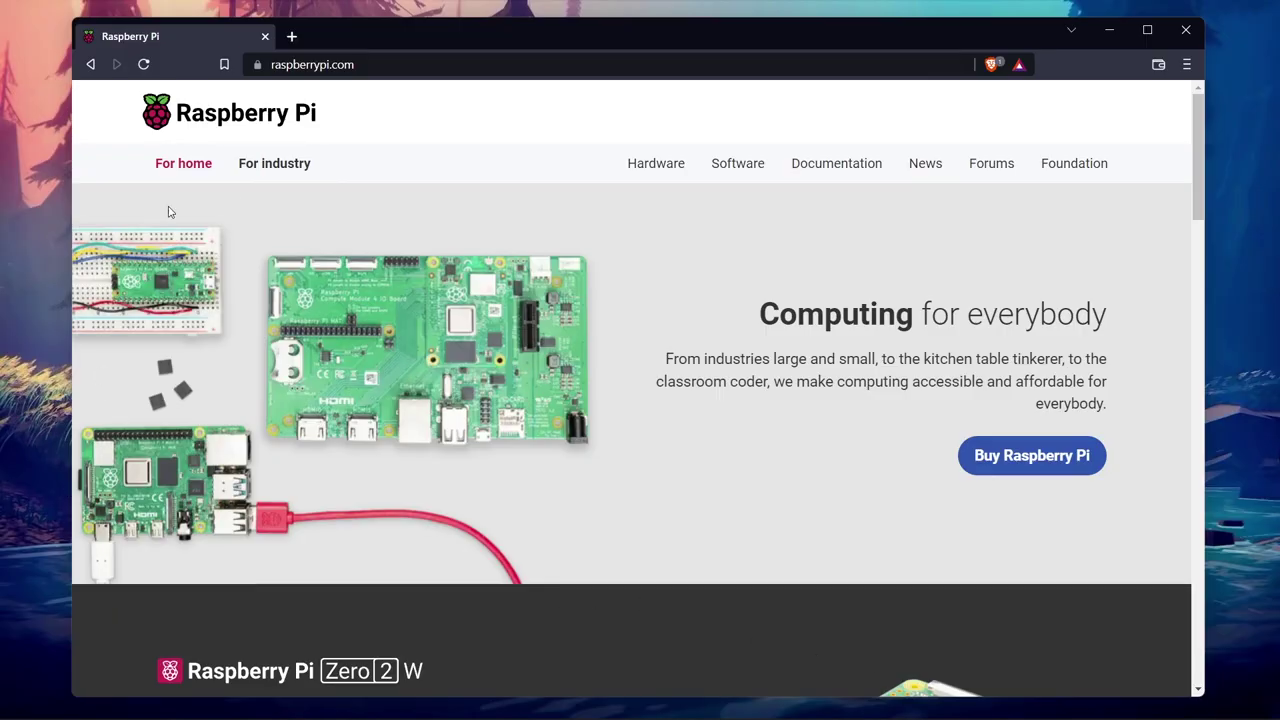
# Download the Windows installer imager_1.7.2 (1).exe from the Software page and keep it despite the warning
pyautogui.click(737, 166)
pyautogui.scroll(-4, 615, 430)
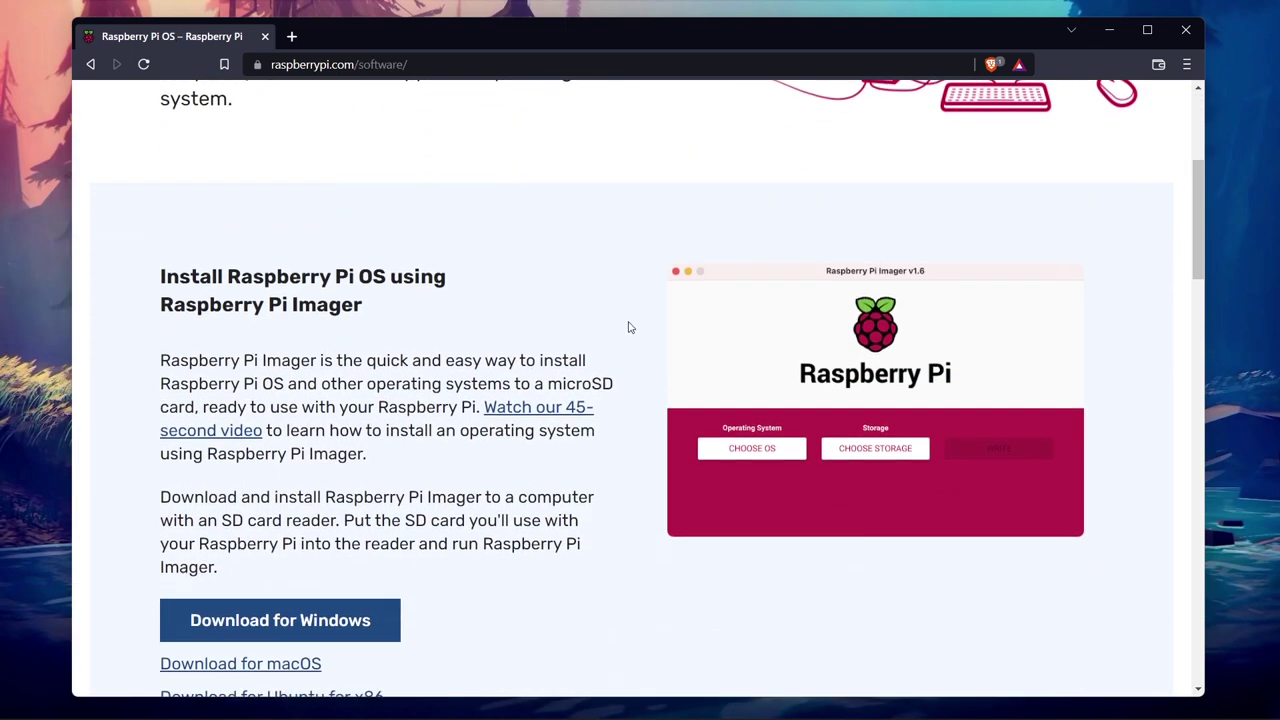
pyautogui.scroll(-3, 629, 327)
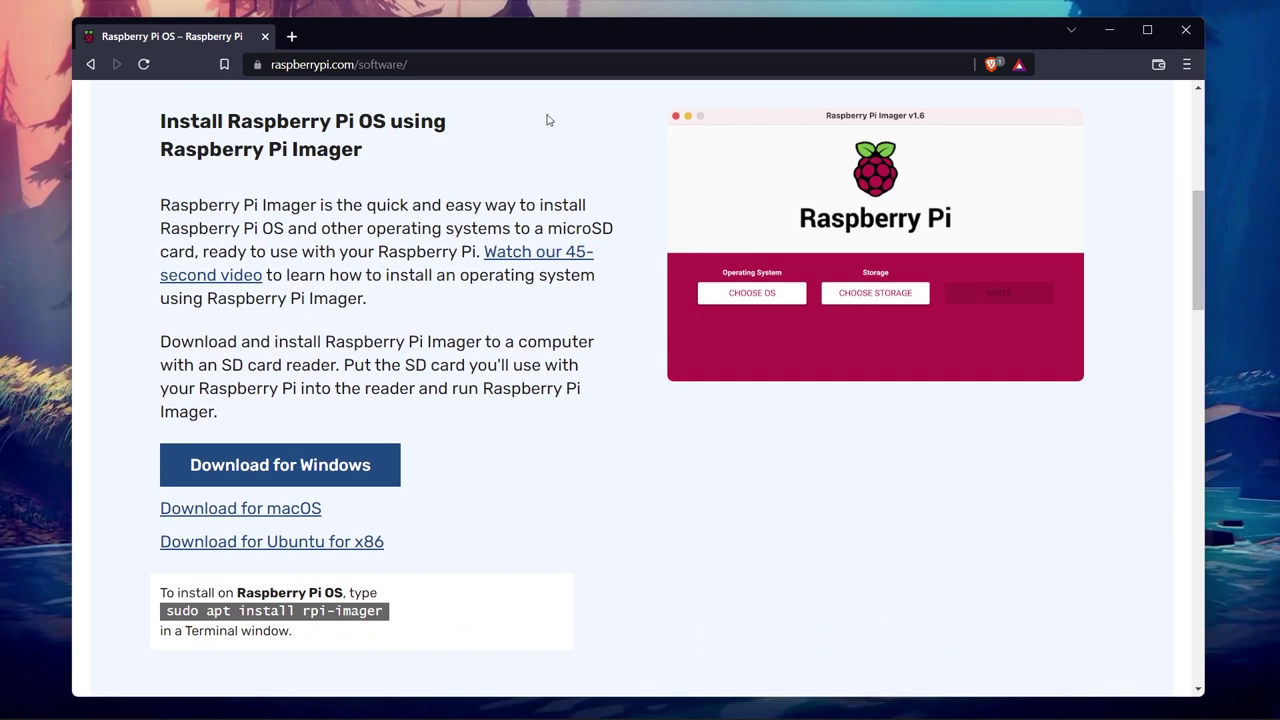
pyautogui.click(301, 469)
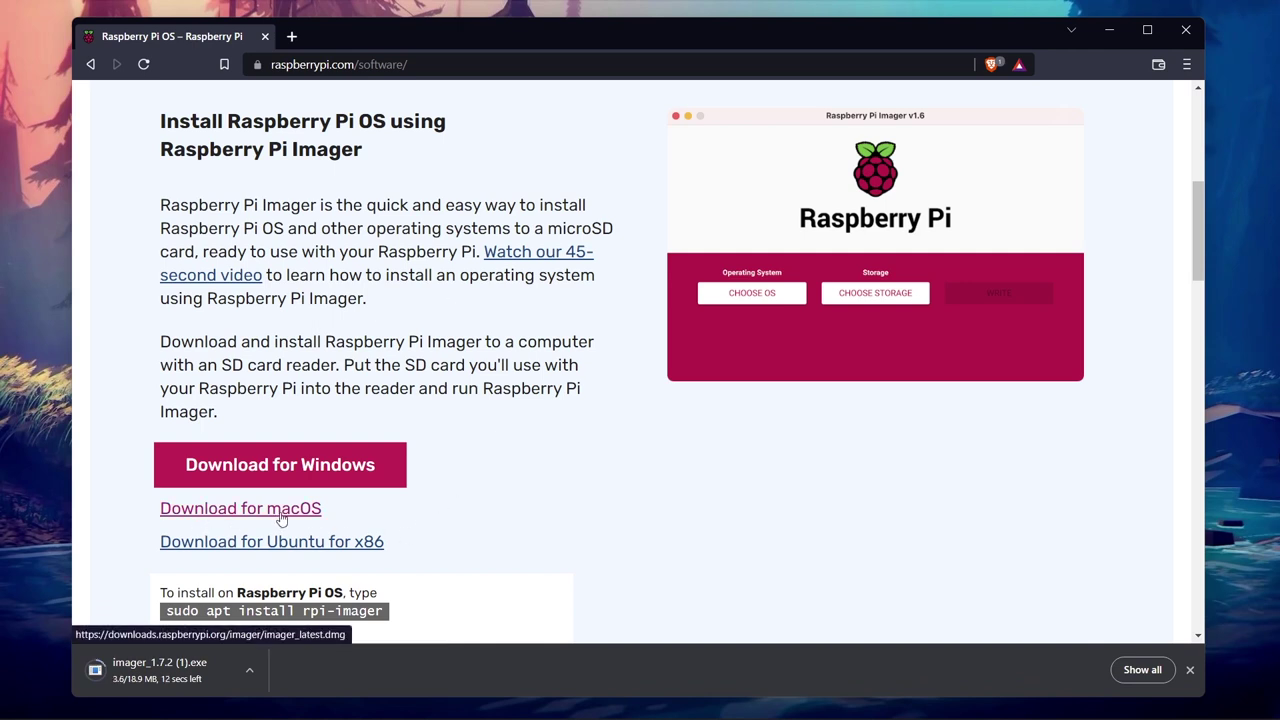
pyautogui.scroll(-1, 628, 553)
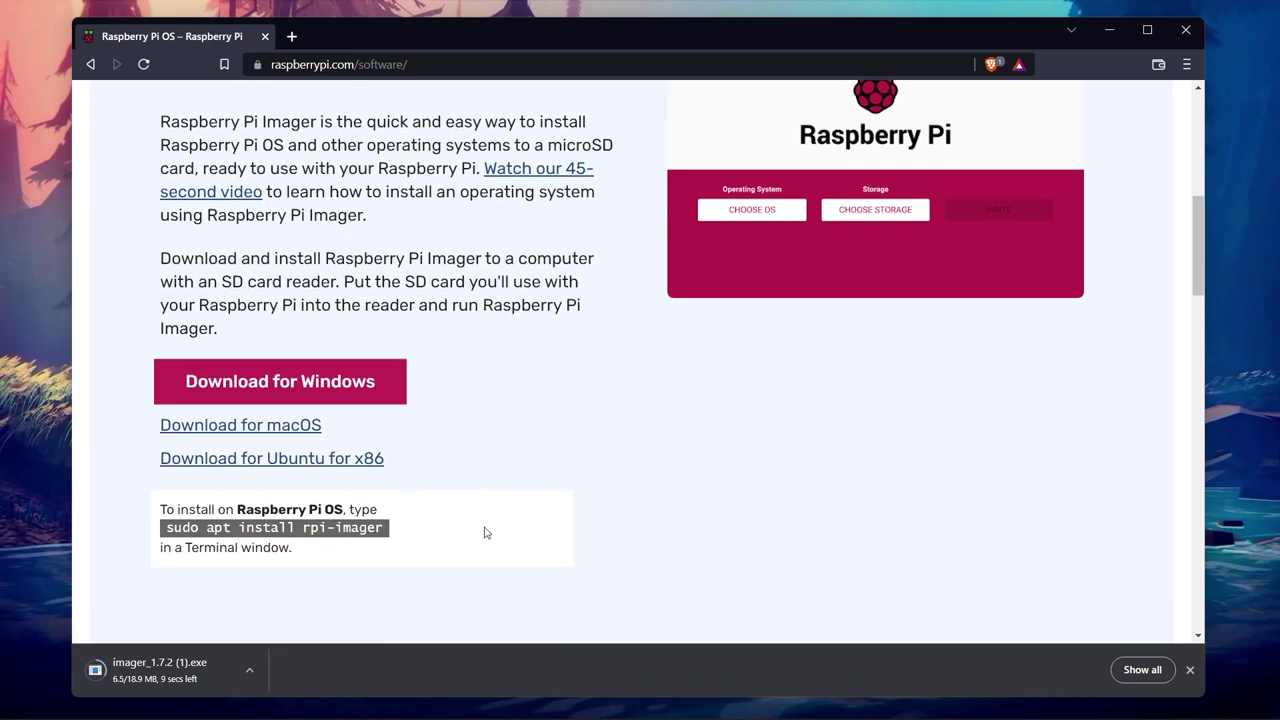
pyautogui.scroll(1, 566, 522)
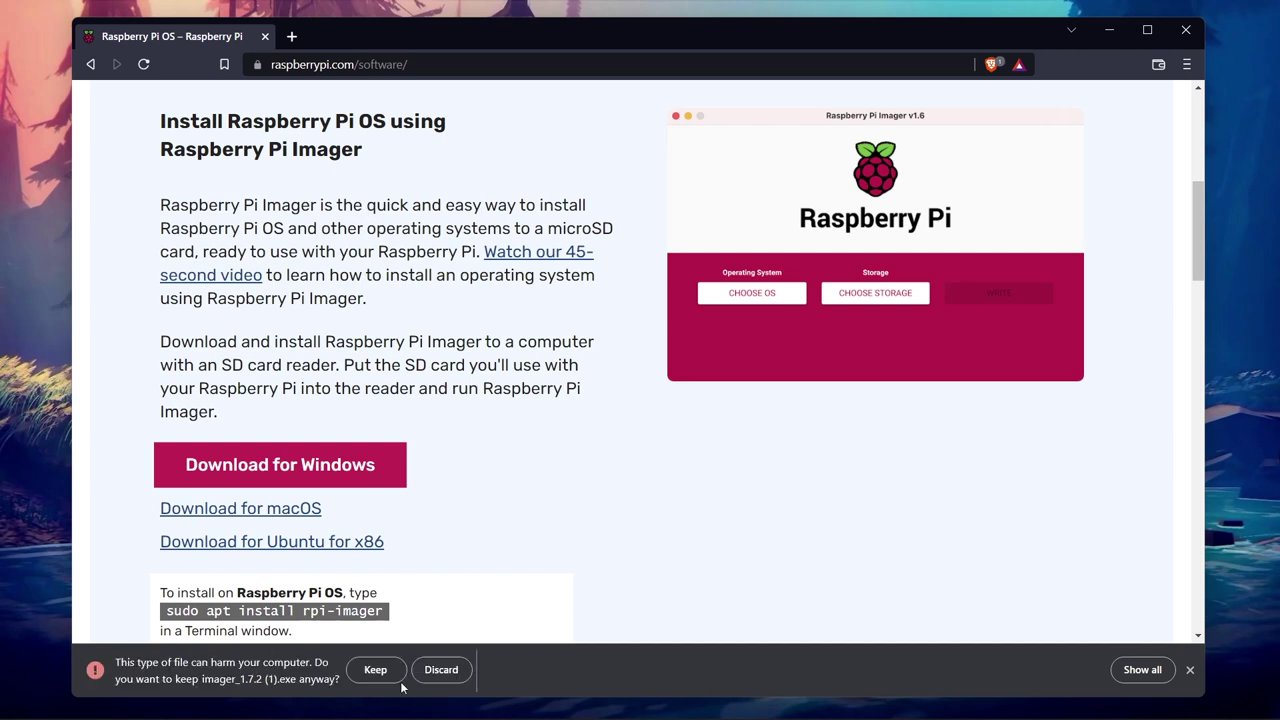
pyautogui.click(380, 671)
# Run the downloaded installer, install Raspberry Pi Imager, and finish the setup
pyautogui.click(158, 671)
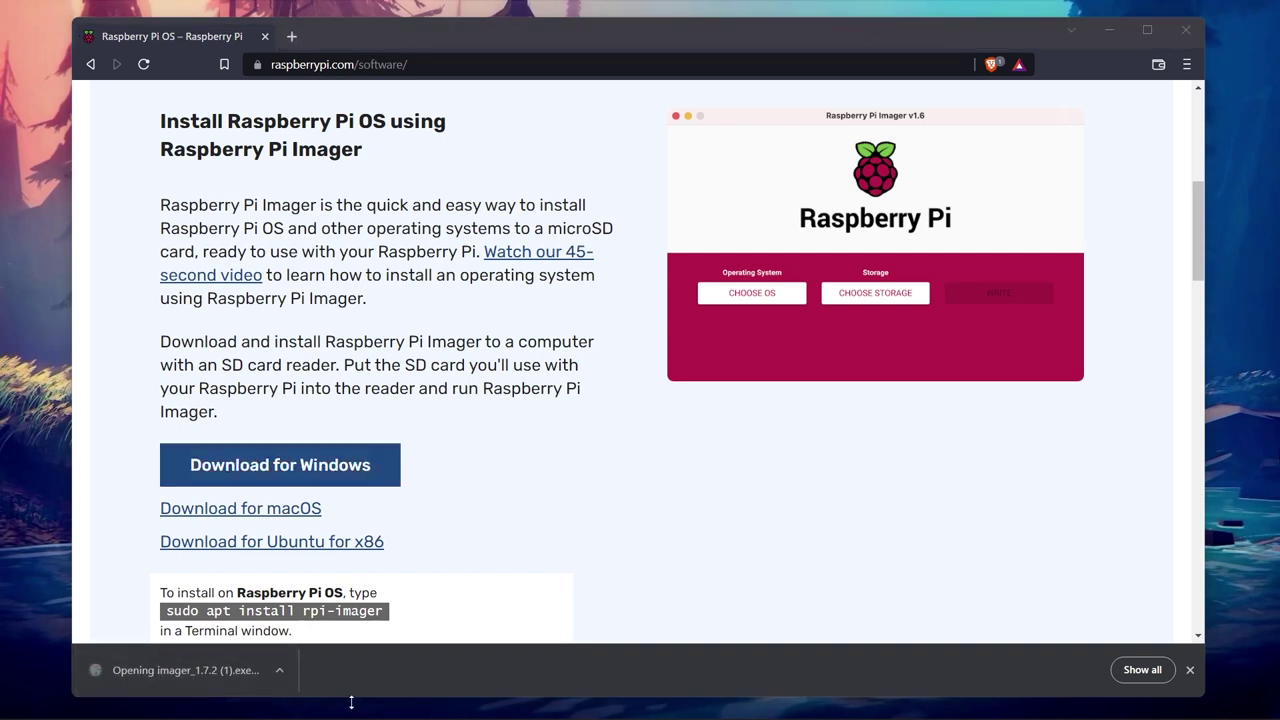
pyautogui.click(406, 668)
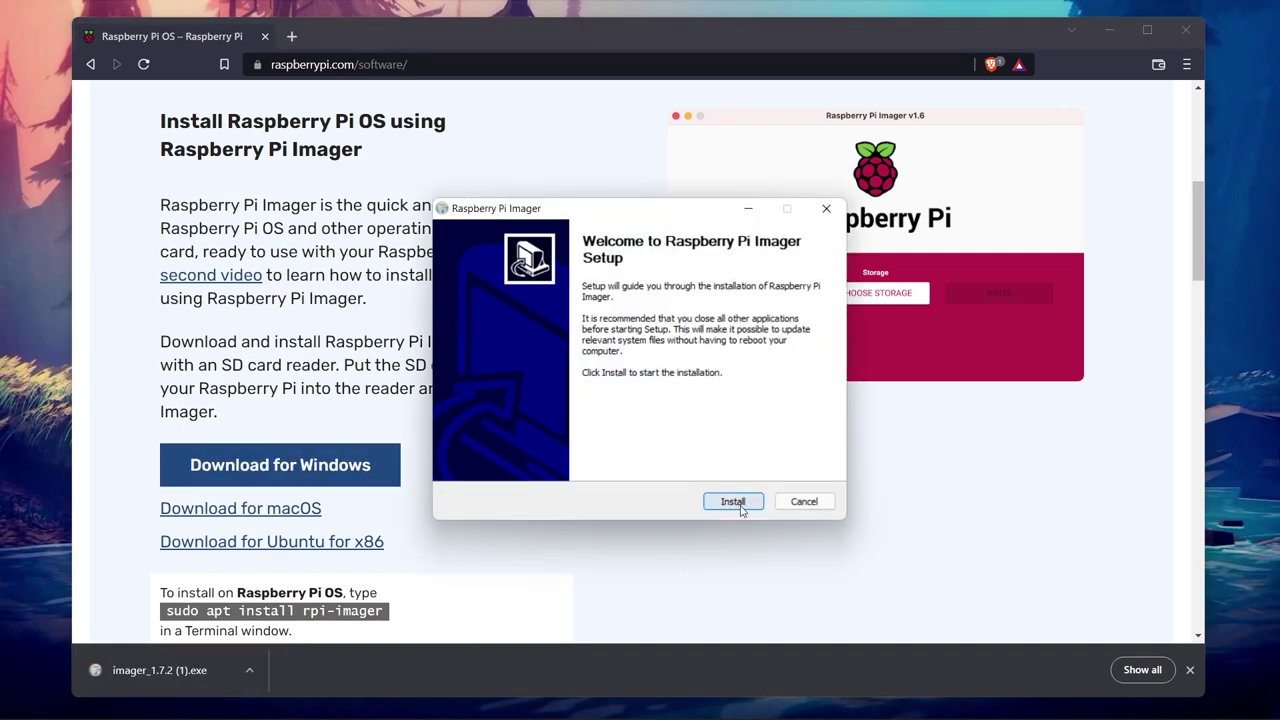
pyautogui.click(724, 505)
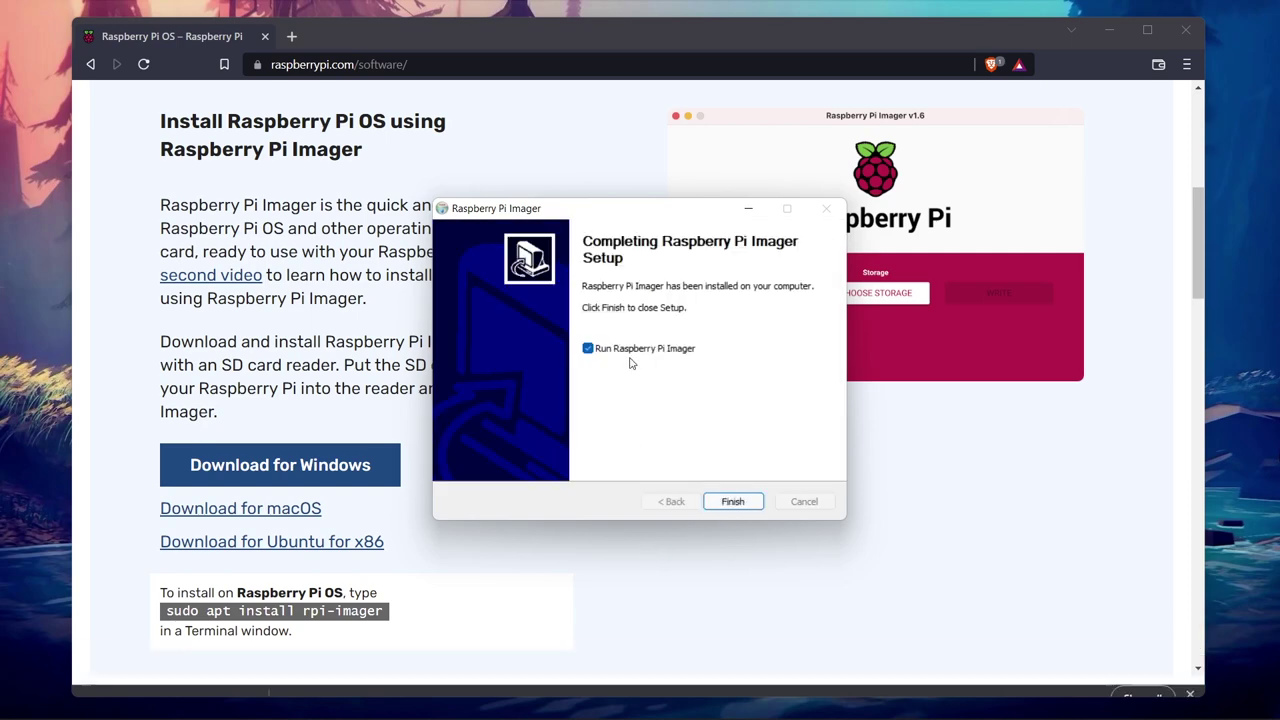
pyautogui.click(730, 501)
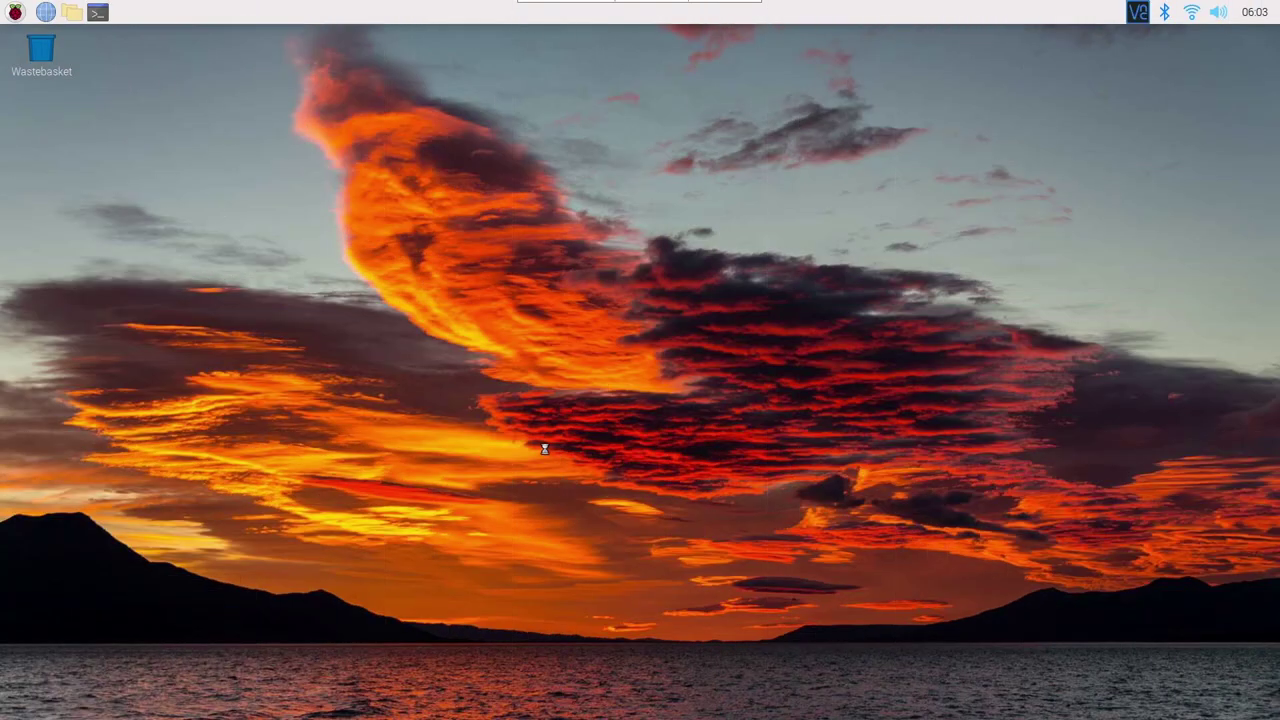
# In a new terminal, run 'sudo apt update' and 'sudo apt install rpi-imager'
pyautogui.hotkey('ctrl', 'alt', 't')
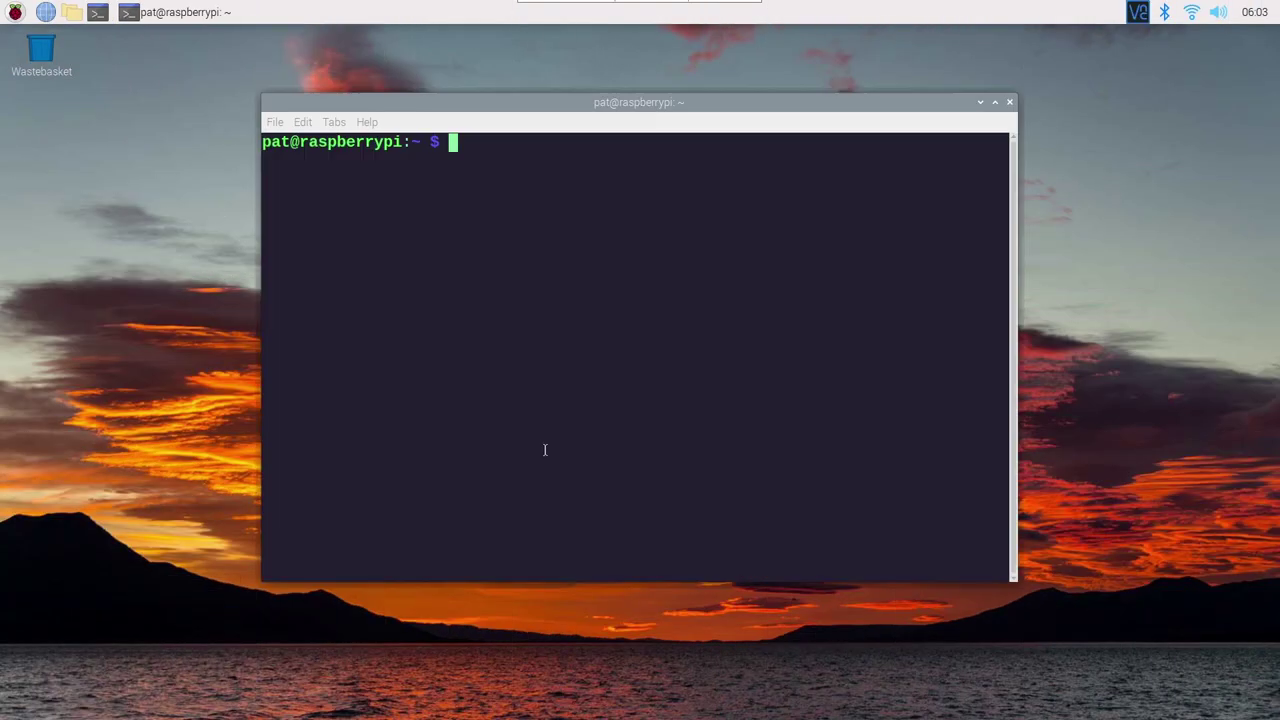
pyautogui.write('sudo apt')
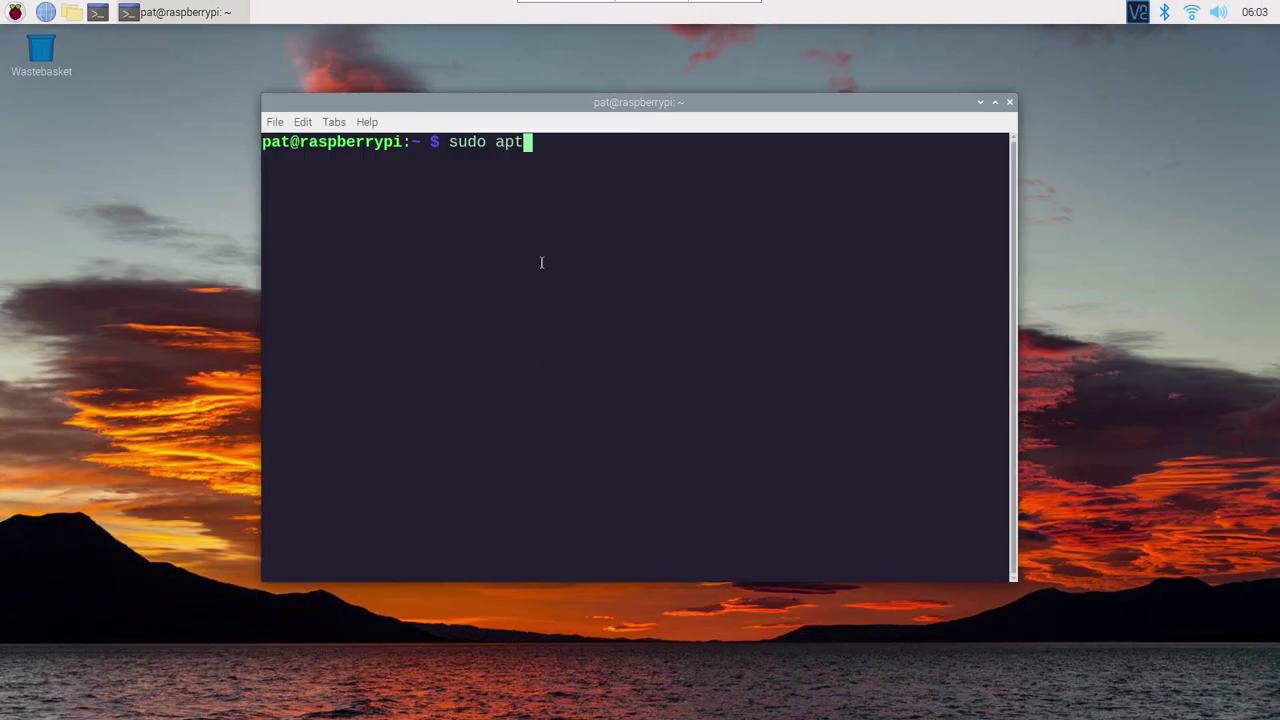
pyautogui.write(' update')
pyautogui.press('Return')
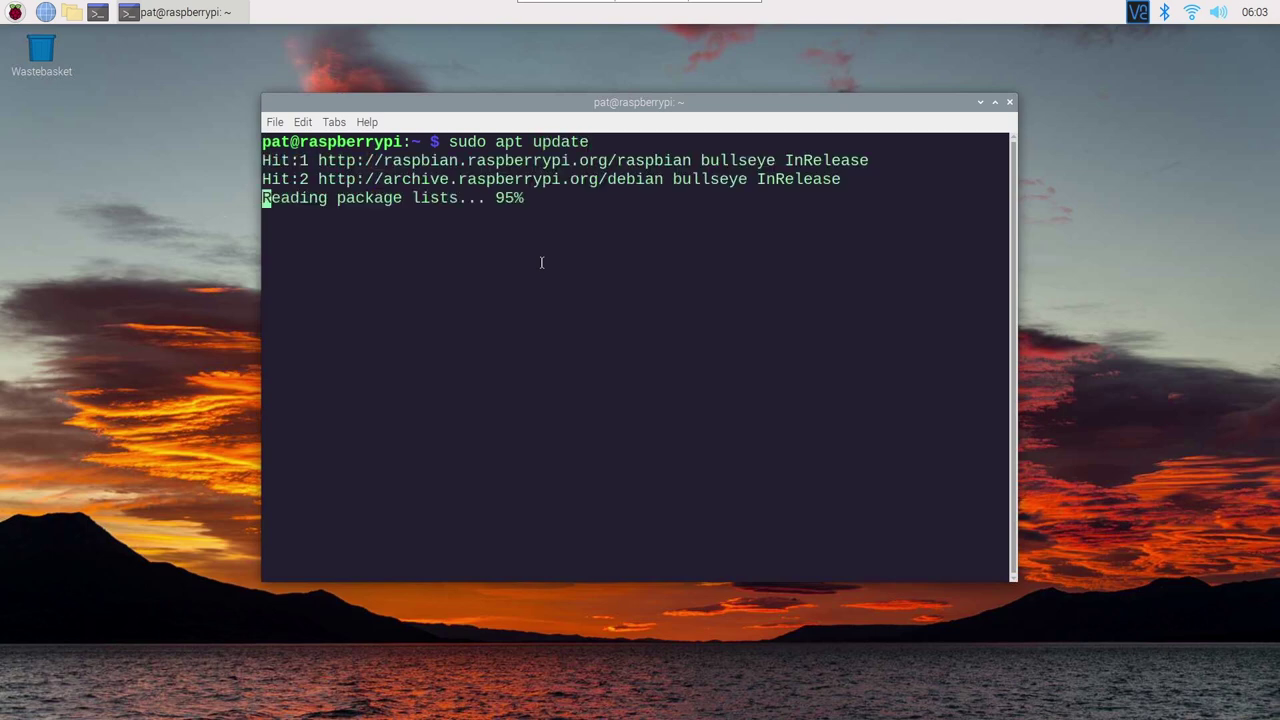
pyautogui.press('Return')
pyautogui.press('Return')
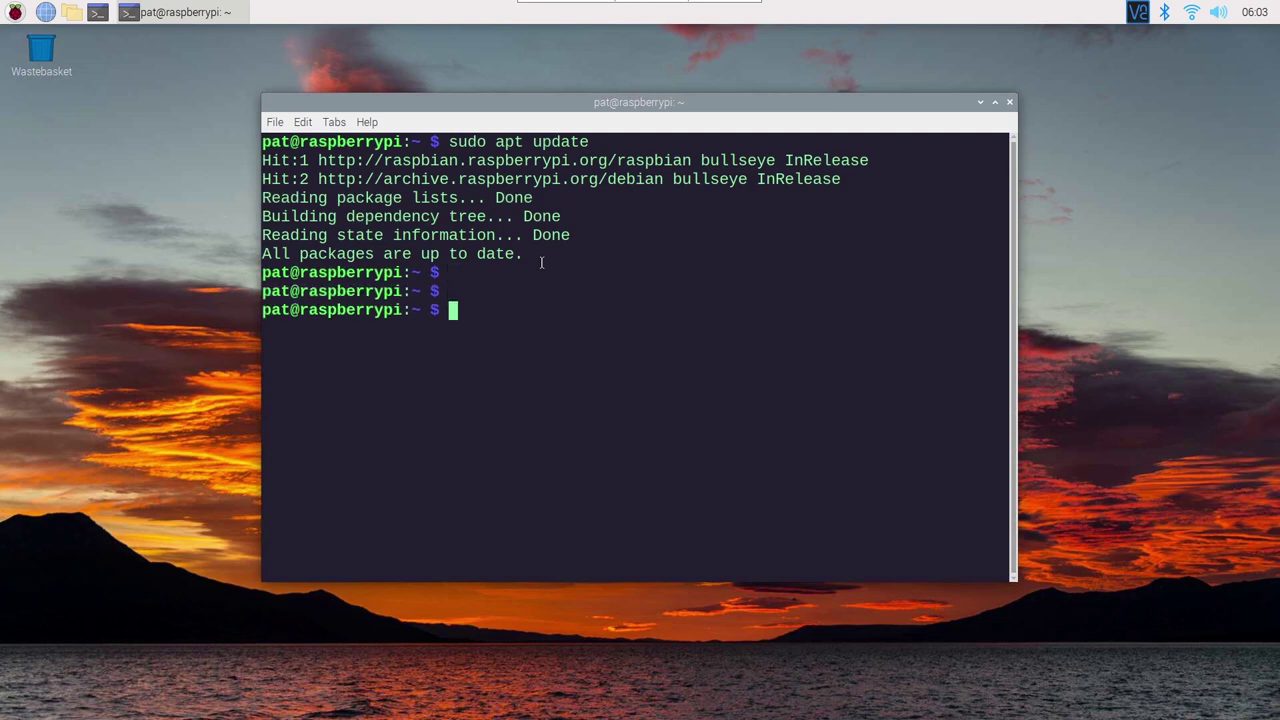
pyautogui.write('sudo apt instal')
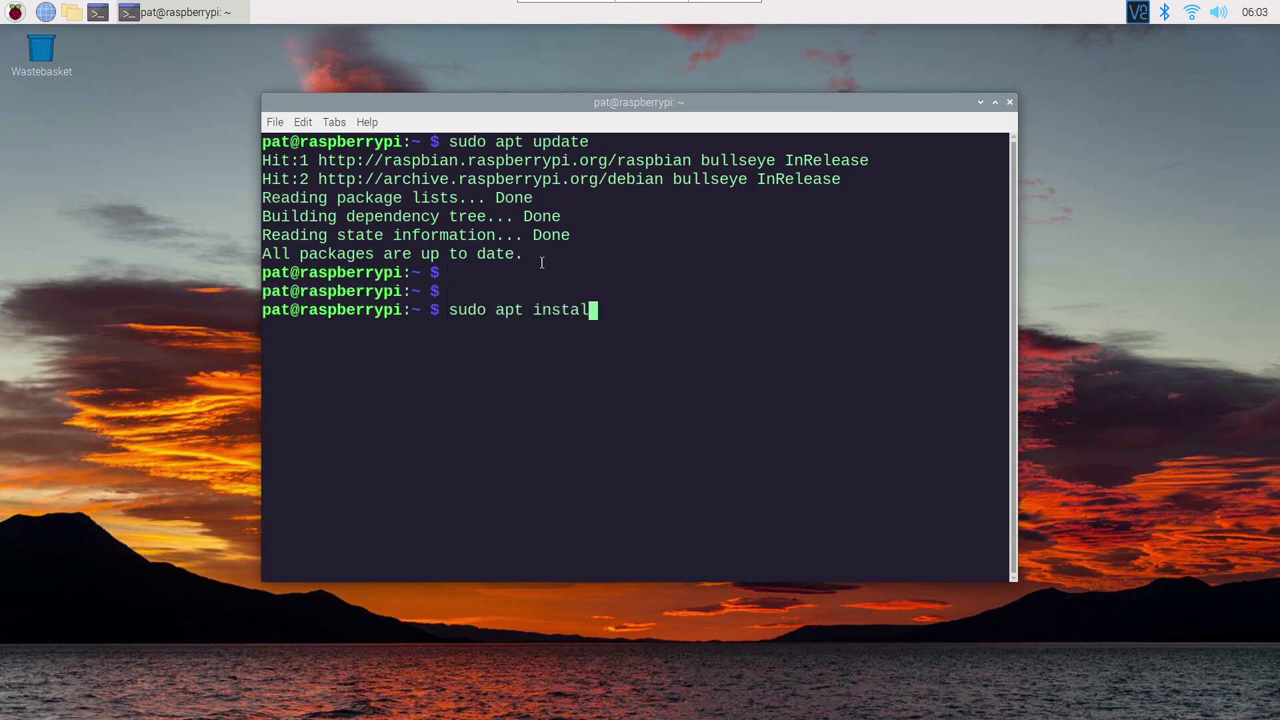
pyautogui.write('l rpi-imager')
pyautogui.press('Return')
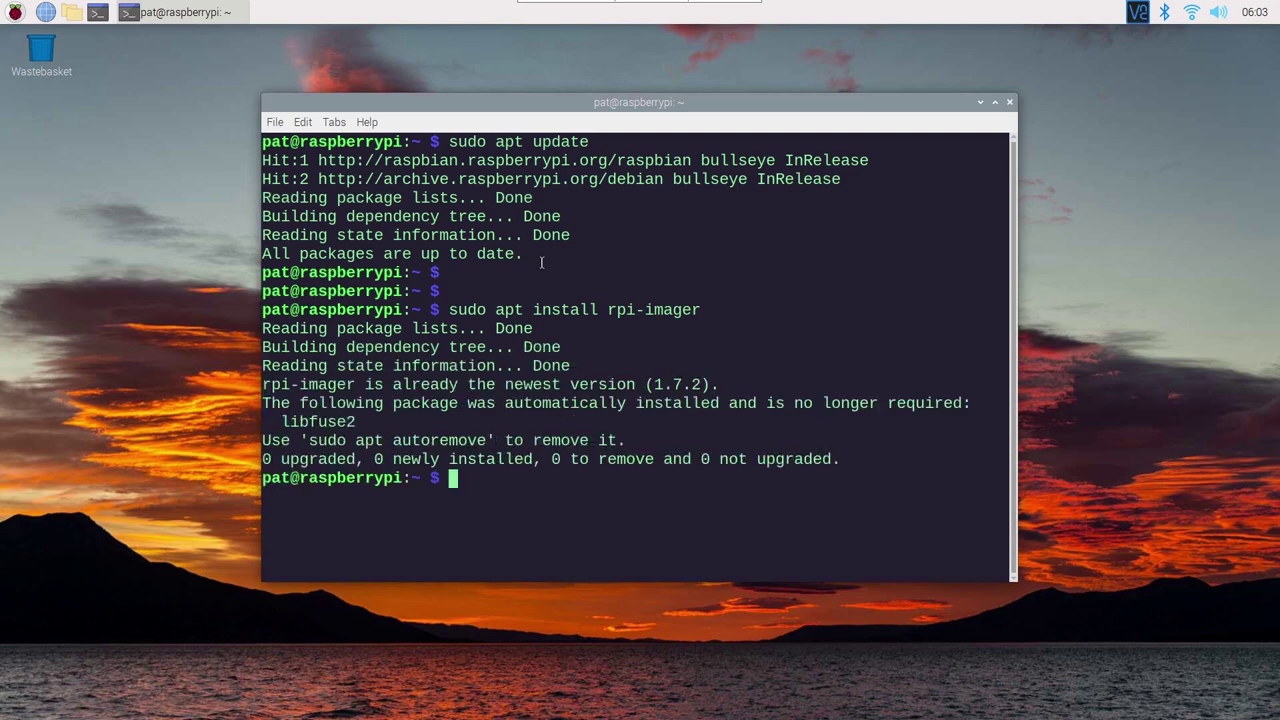
# Launch Raspberry Pi Imager from the Accessories section of the main menu
pyautogui.click(15, 12)
pyautogui.press('Escape')
pyautogui.click(15, 14)
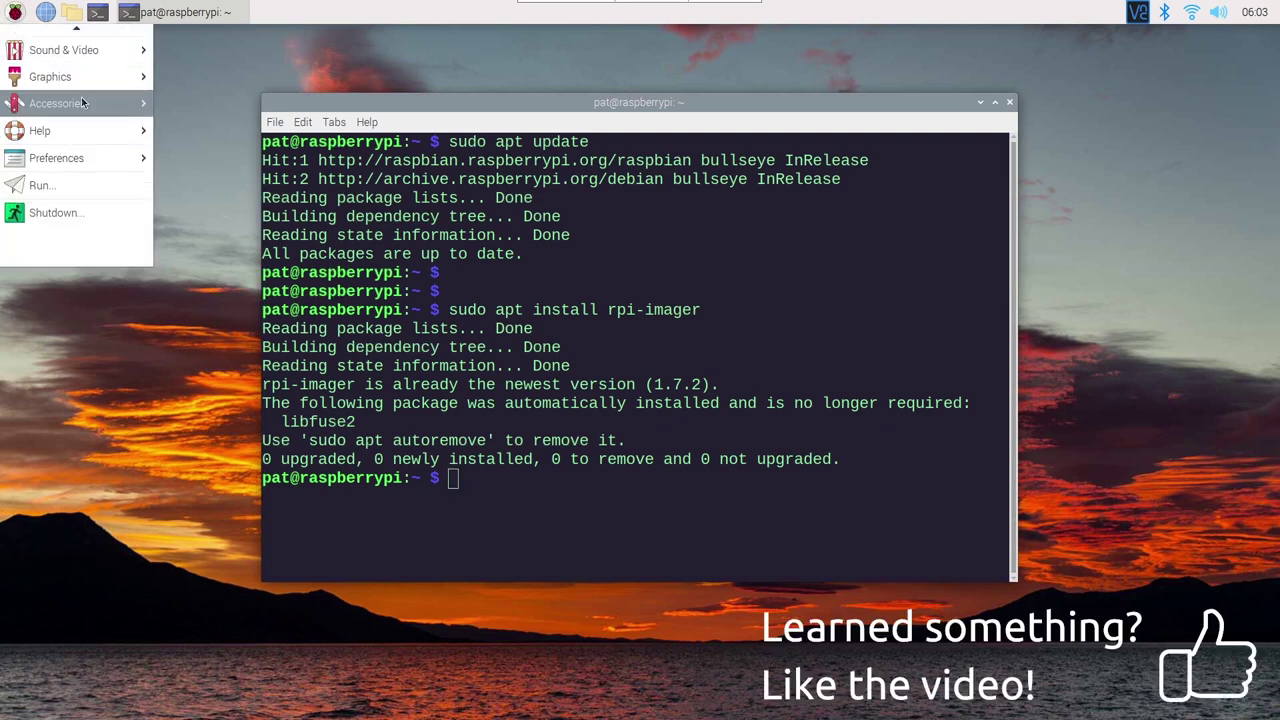
pyautogui.moveTo(121, 115)
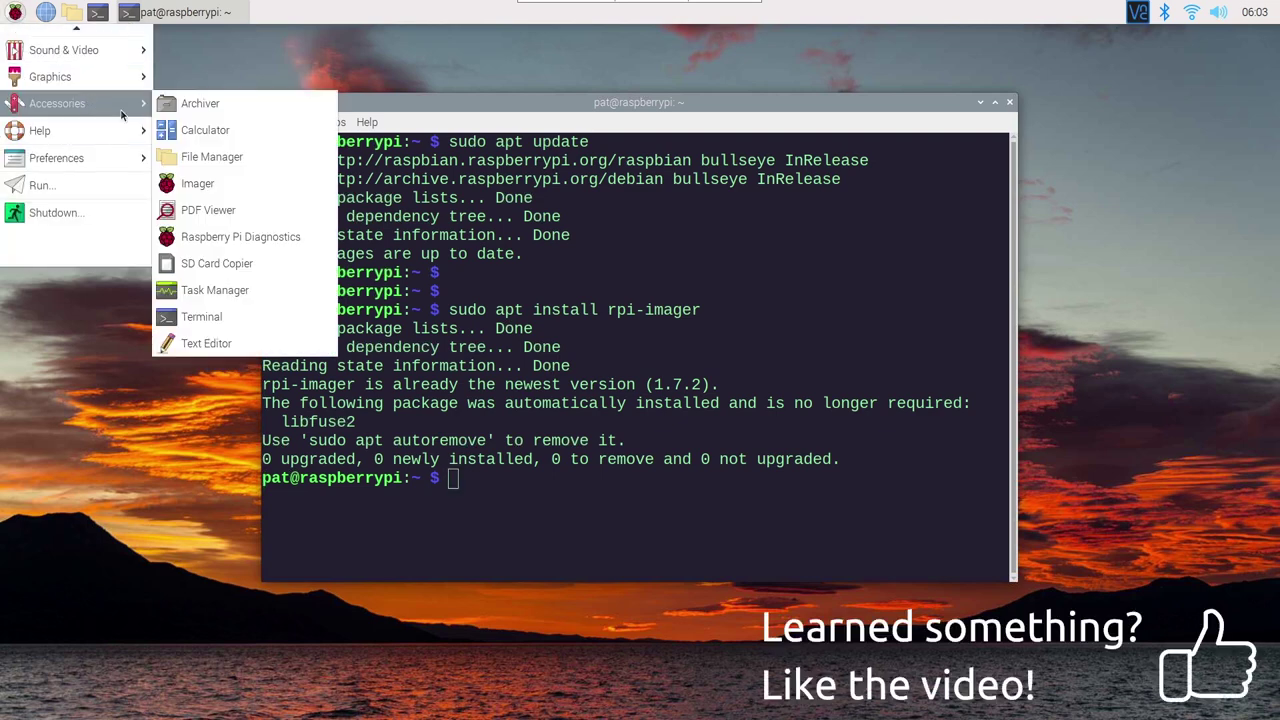
pyautogui.click(215, 186)
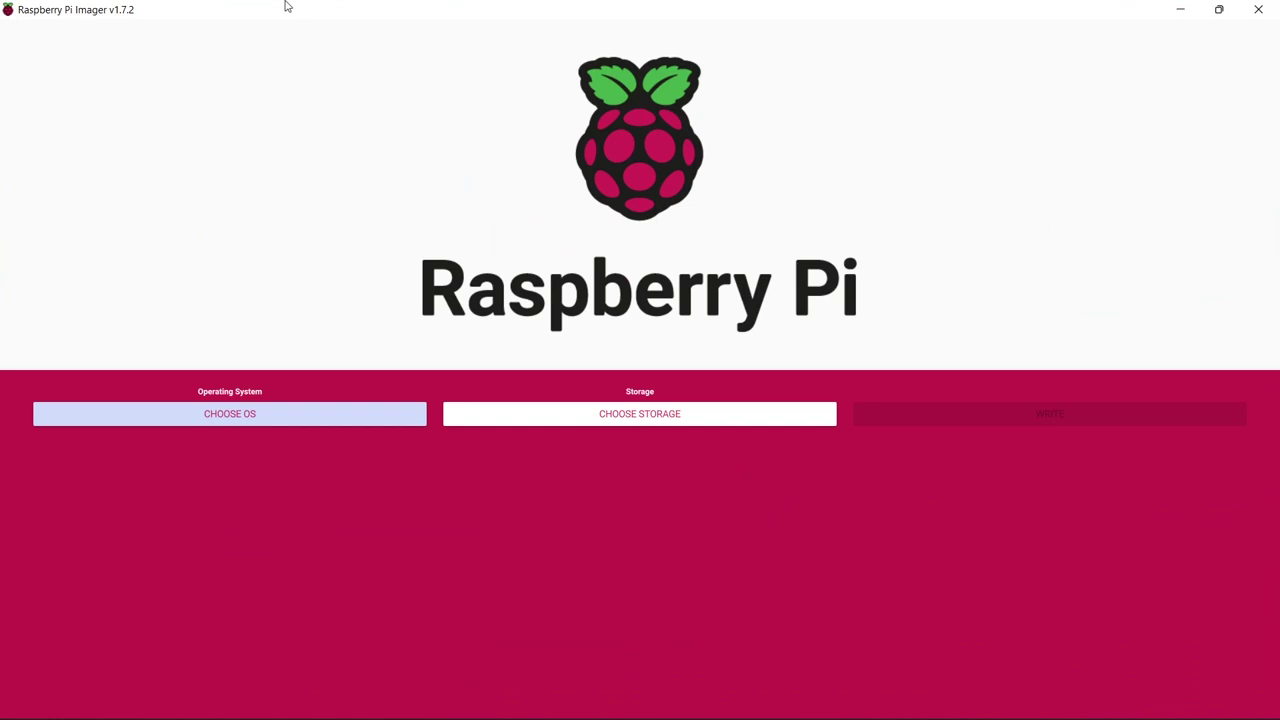
# Browse the other Raspberry Pi OS images and the Ubuntu and Manjaro lists, then return to the top level
pyautogui.click(213, 413)
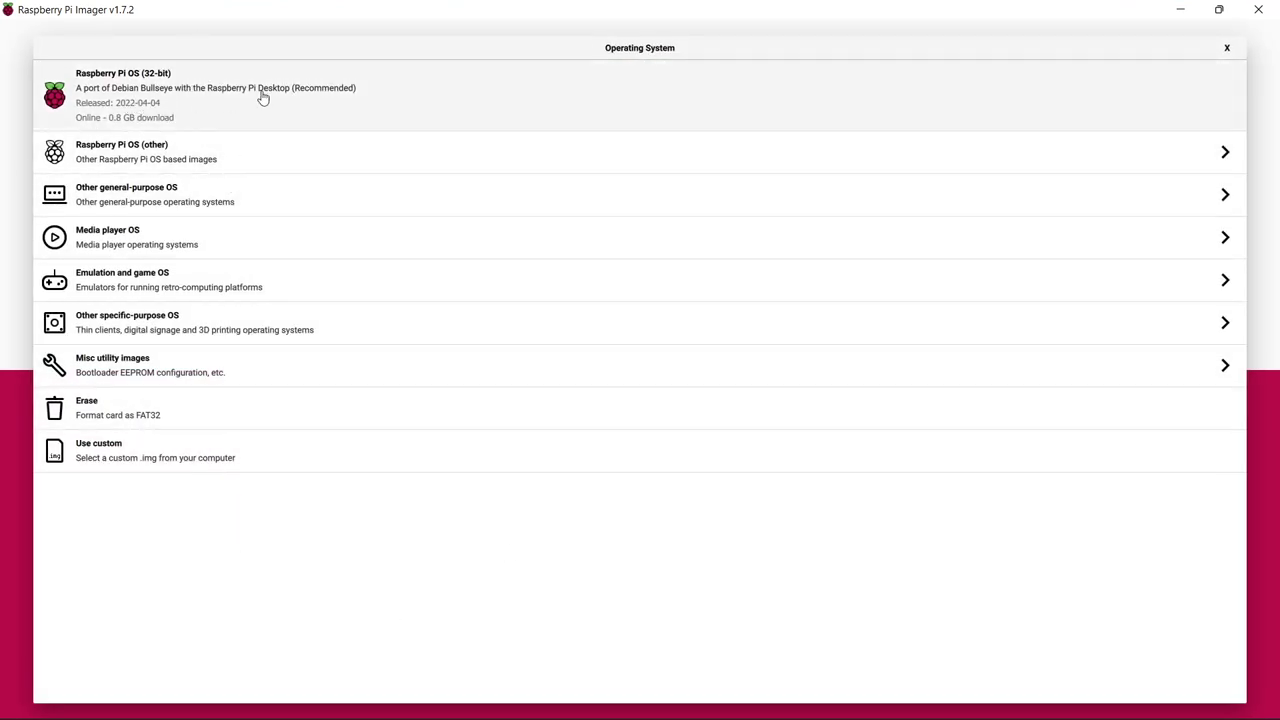
pyautogui.click(128, 152)
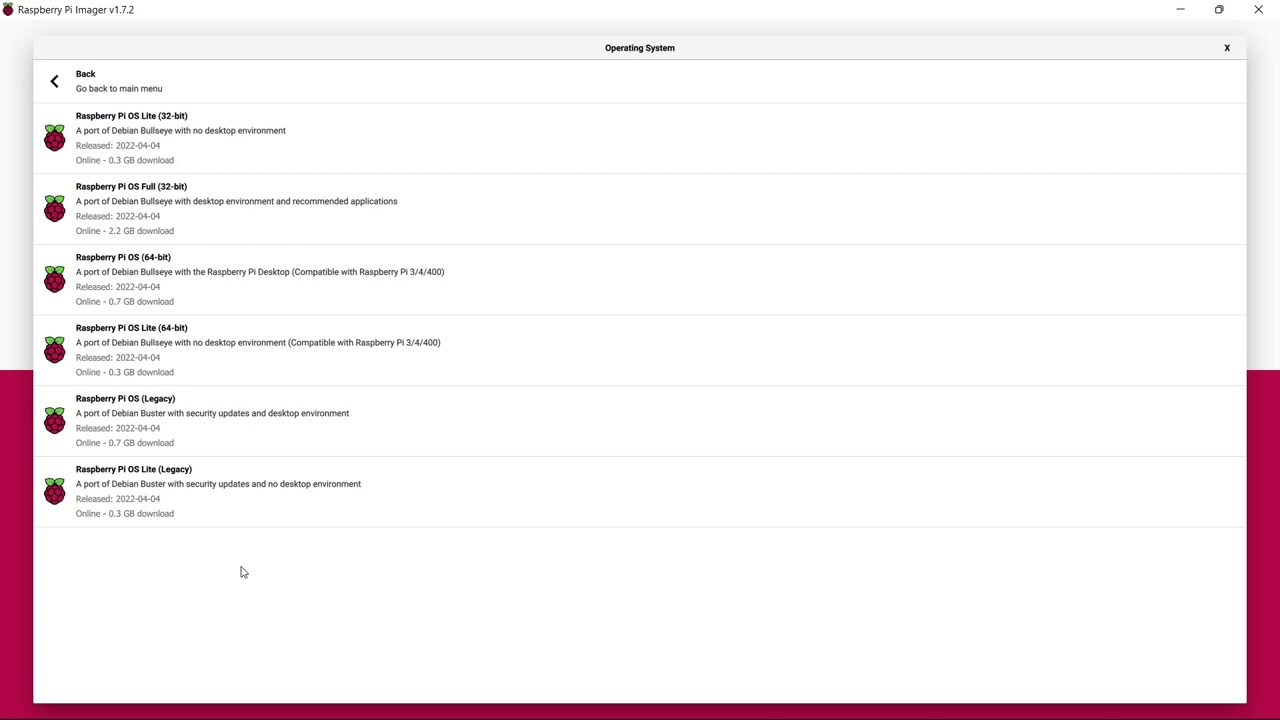
pyautogui.click(97, 84)
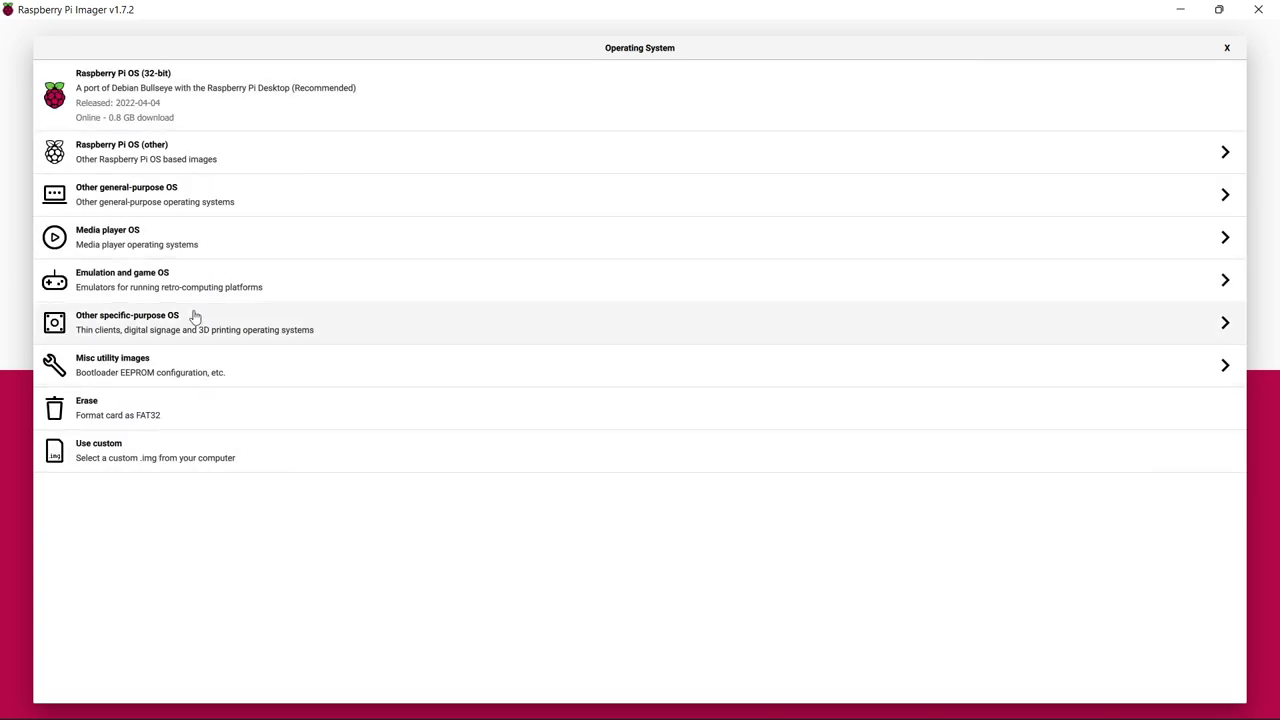
pyautogui.click(140, 199)
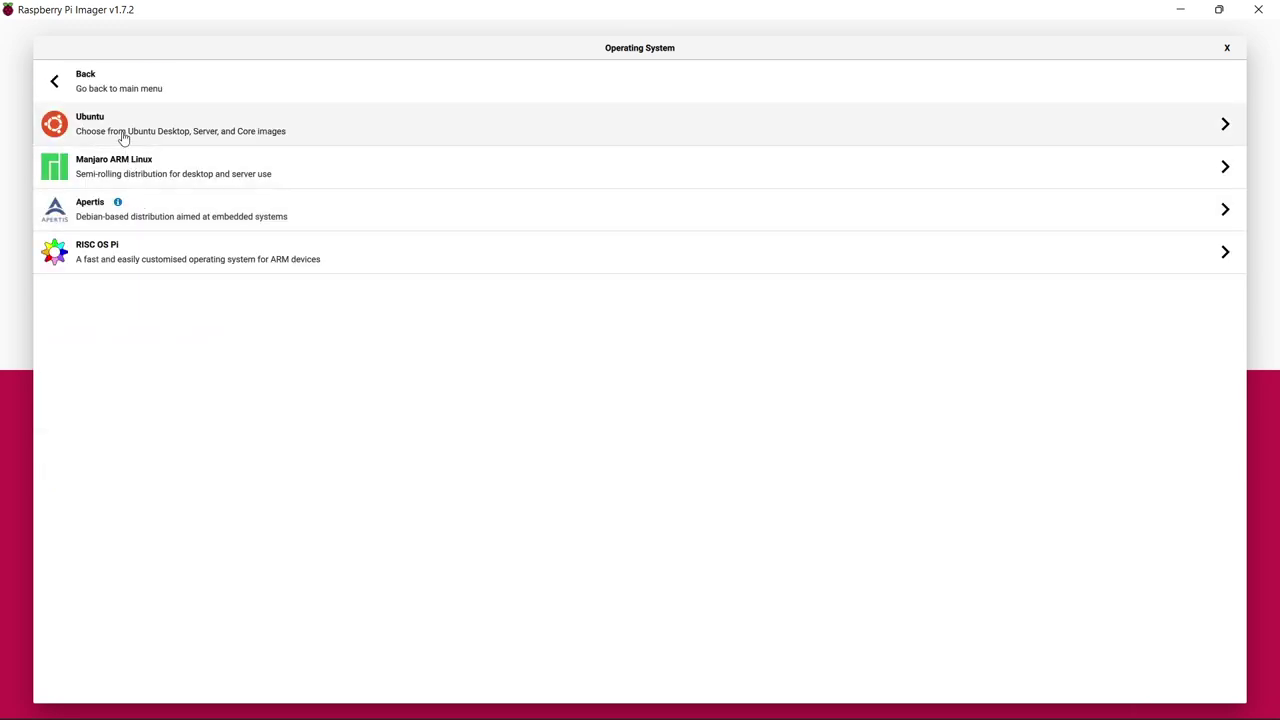
pyautogui.click(134, 131)
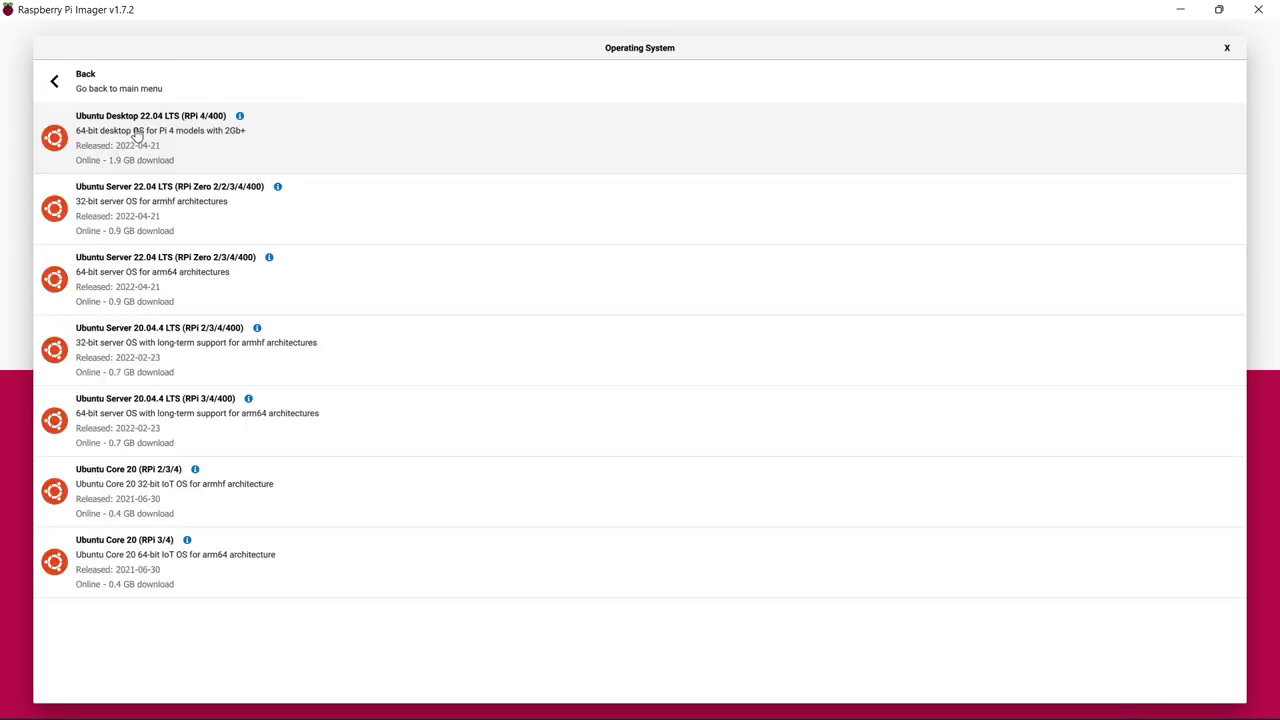
pyautogui.click(88, 72)
pyautogui.click(146, 166)
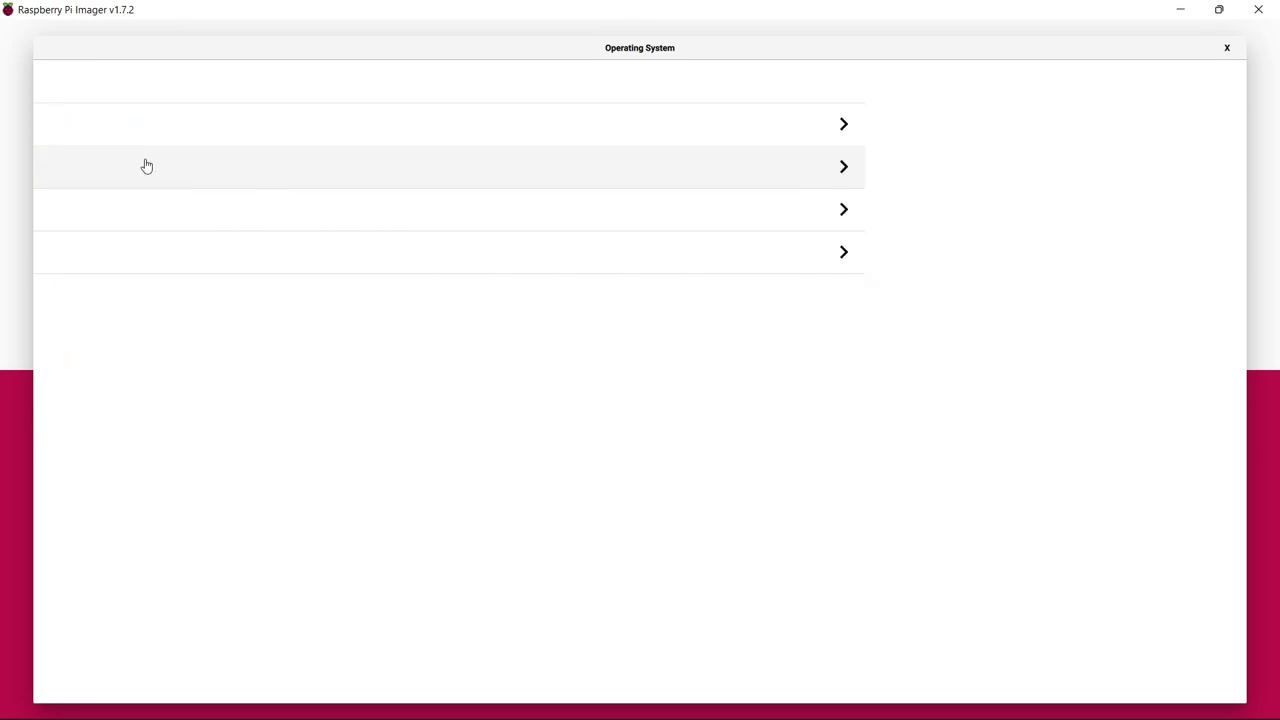
pyautogui.click(86, 78)
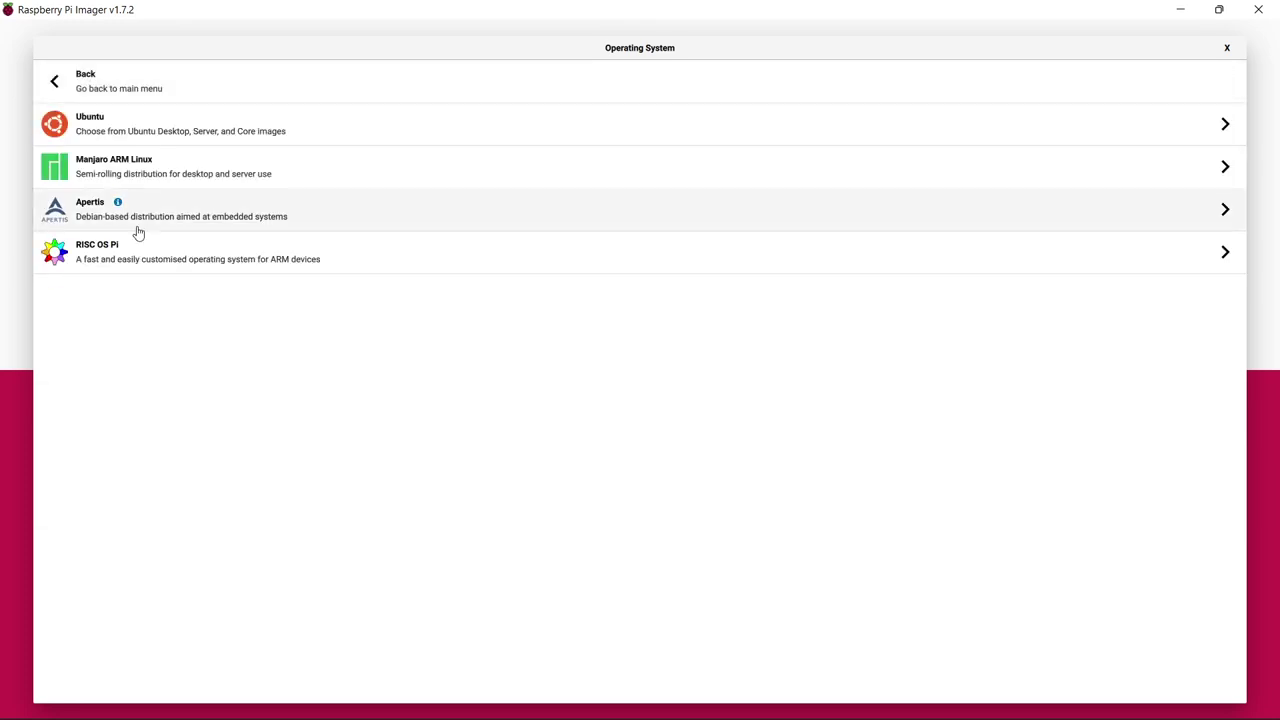
pyautogui.click(99, 73)
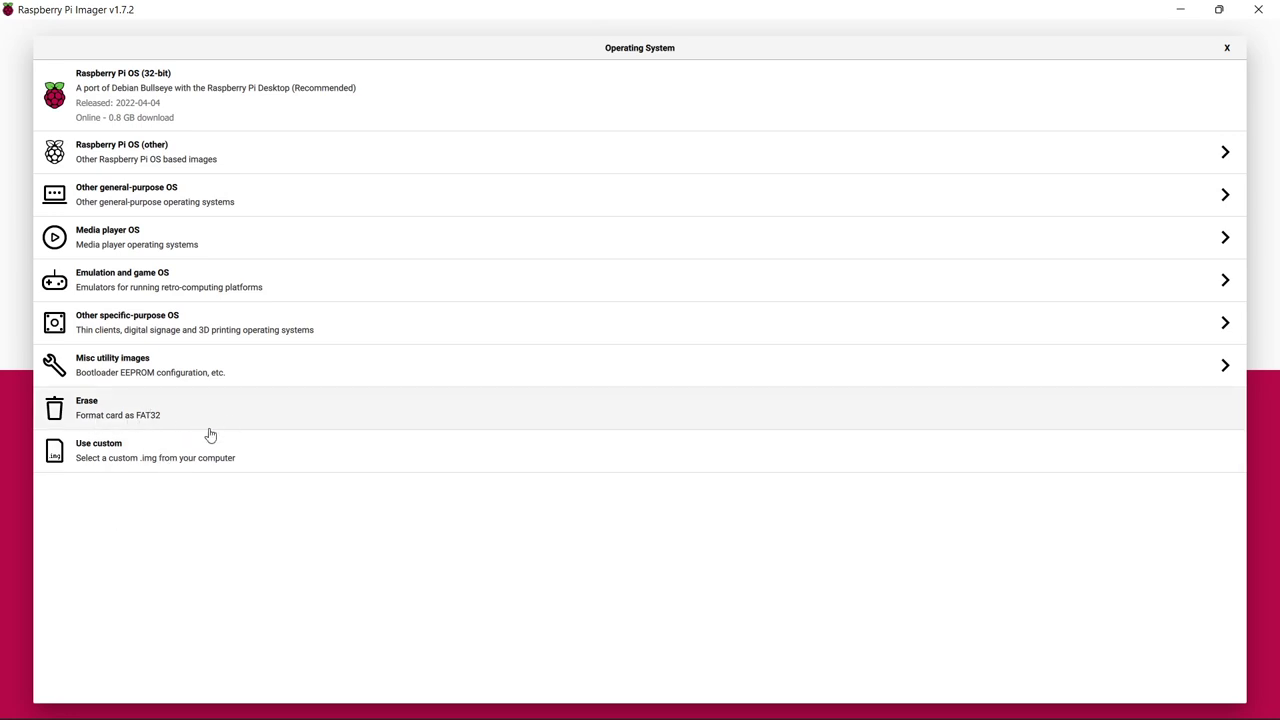
# Briefly load a custom Kali Linux image, then choose Raspberry Pi OS (32-bit) instead
pyautogui.click(206, 457)
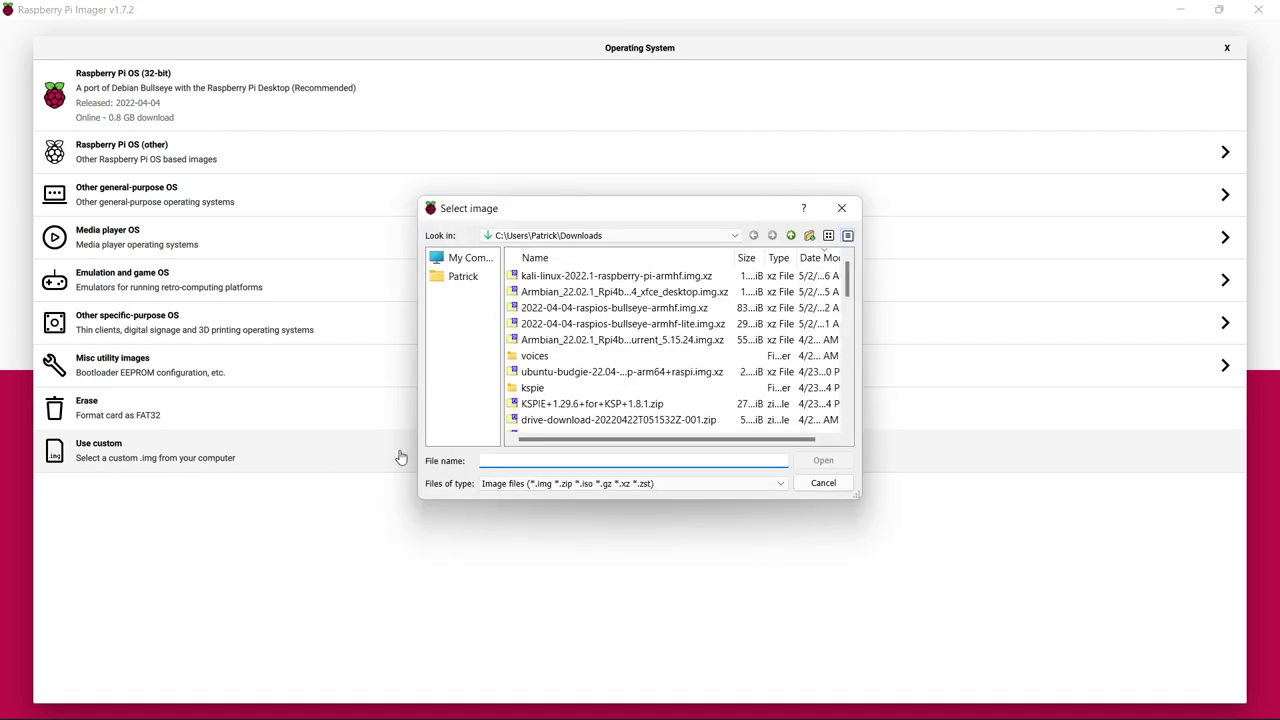
pyautogui.doubleClick(610, 276)
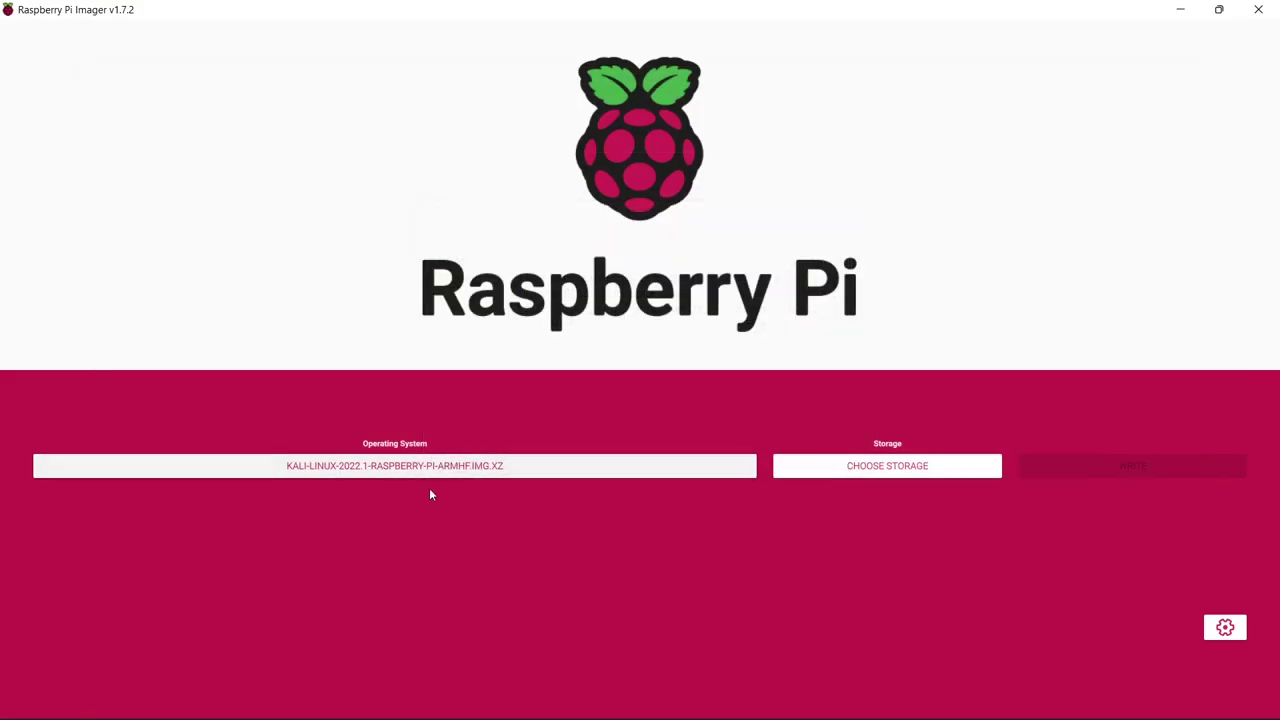
pyautogui.click(358, 467)
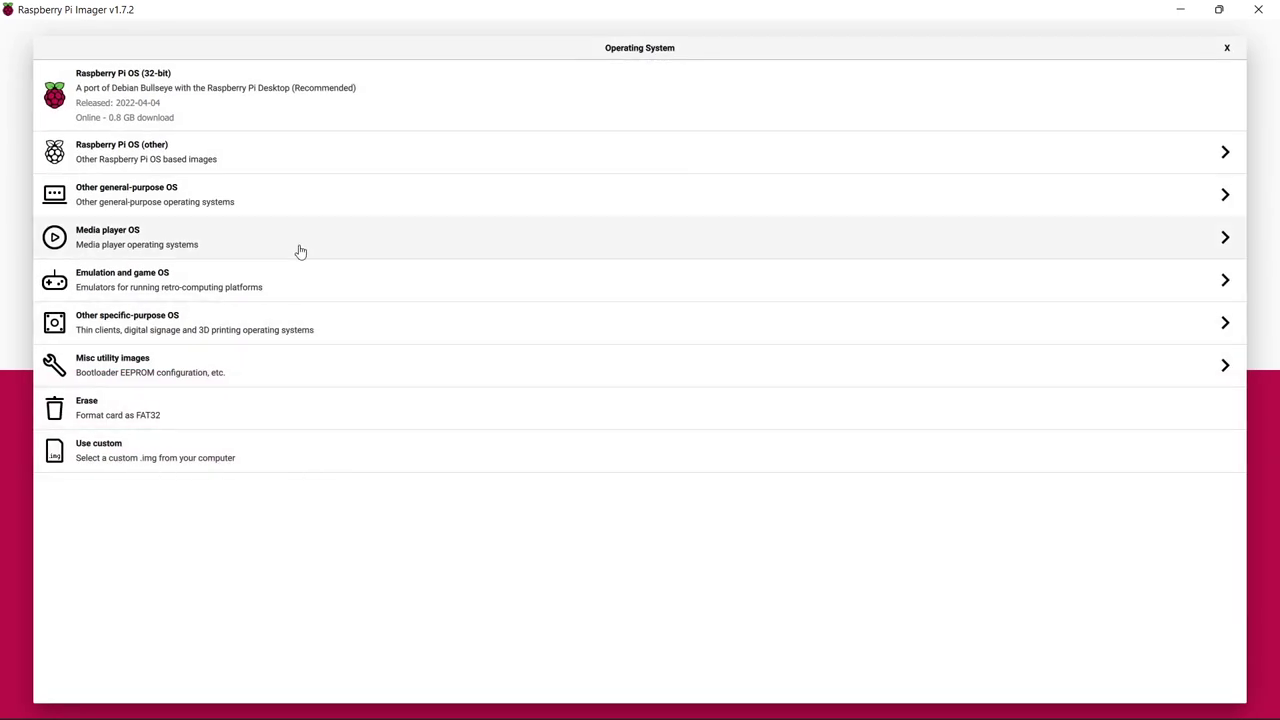
pyautogui.click(234, 372)
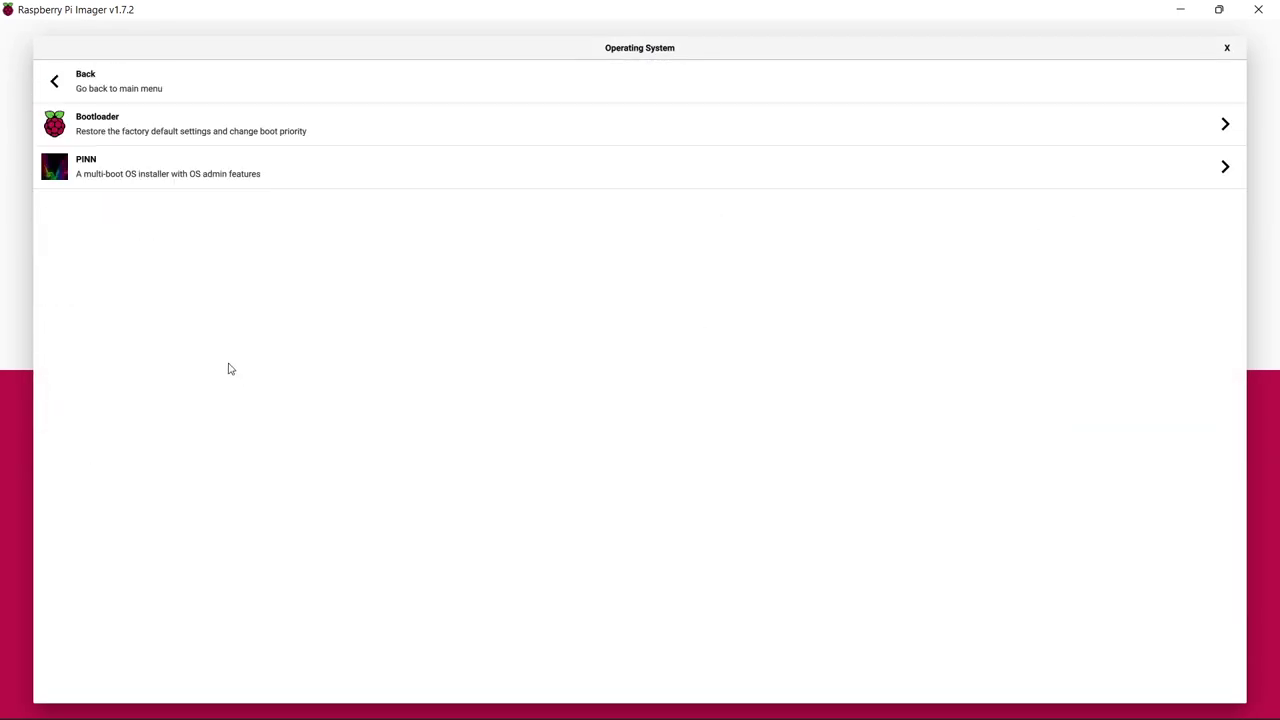
pyautogui.click(131, 95)
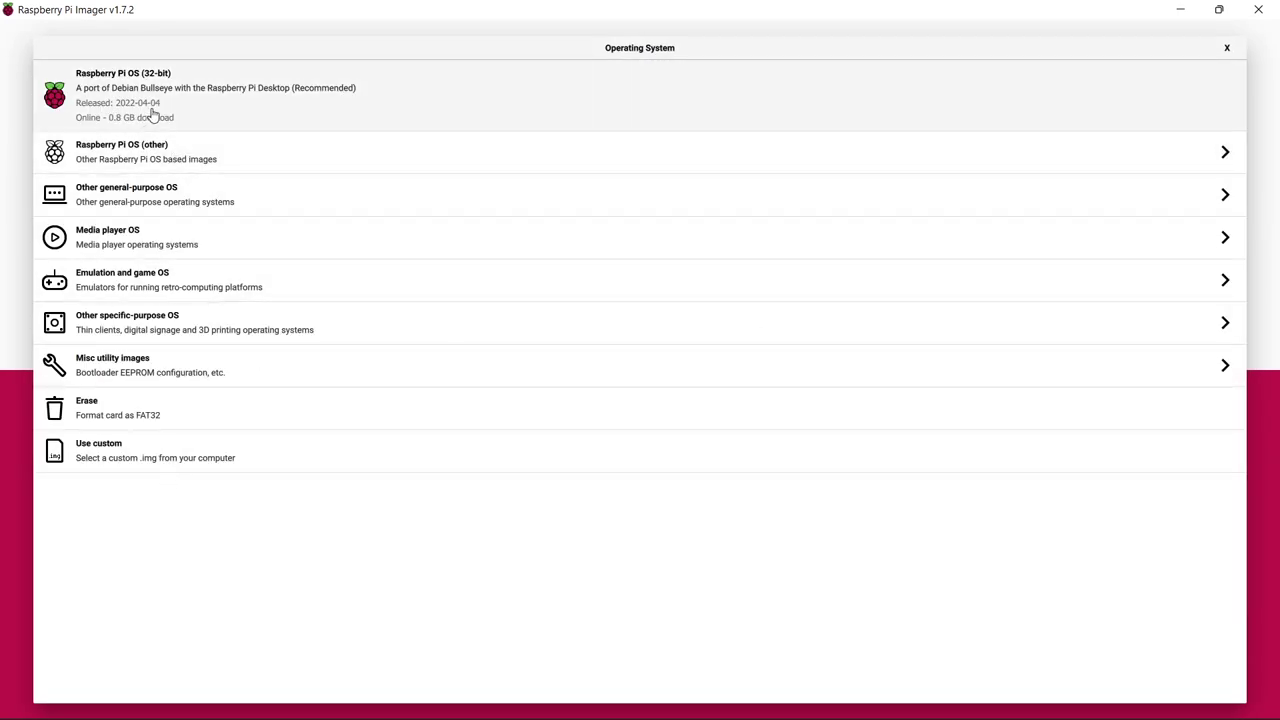
pyautogui.click(162, 88)
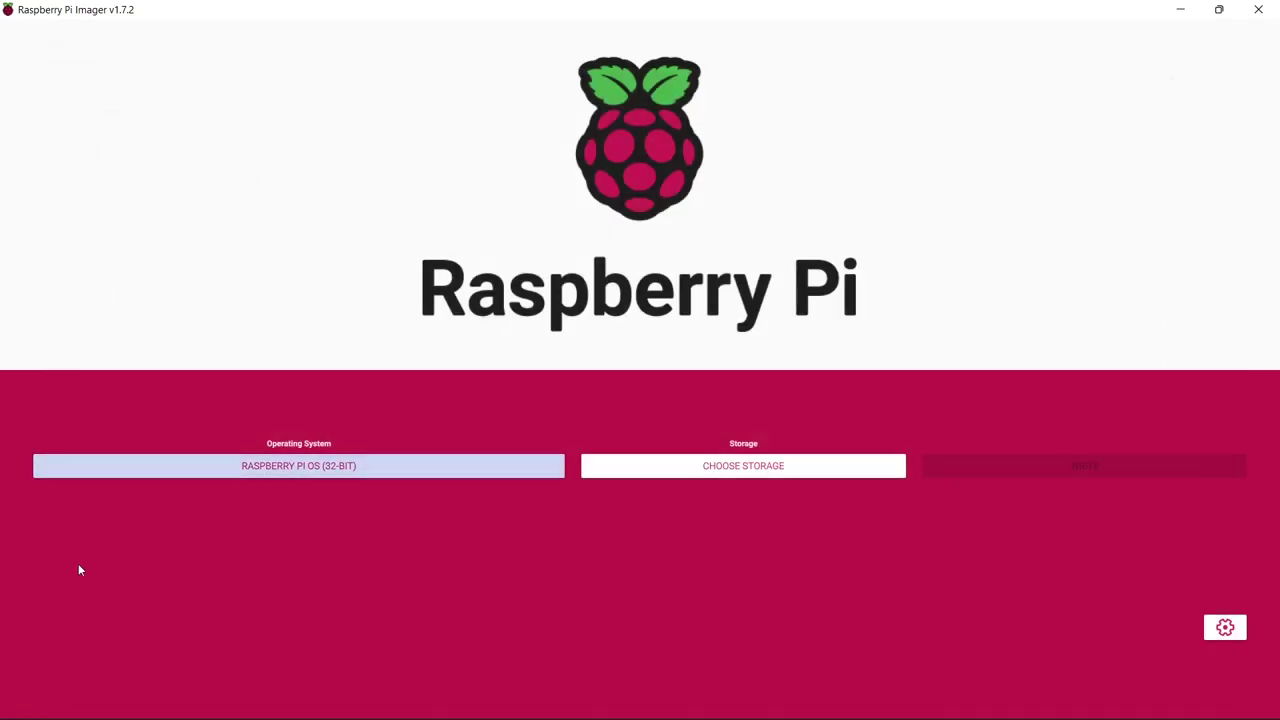
# Select the 31.9 GB SDHC card as storage and dismiss the AutoPlay notifications
pyautogui.click(656, 470)
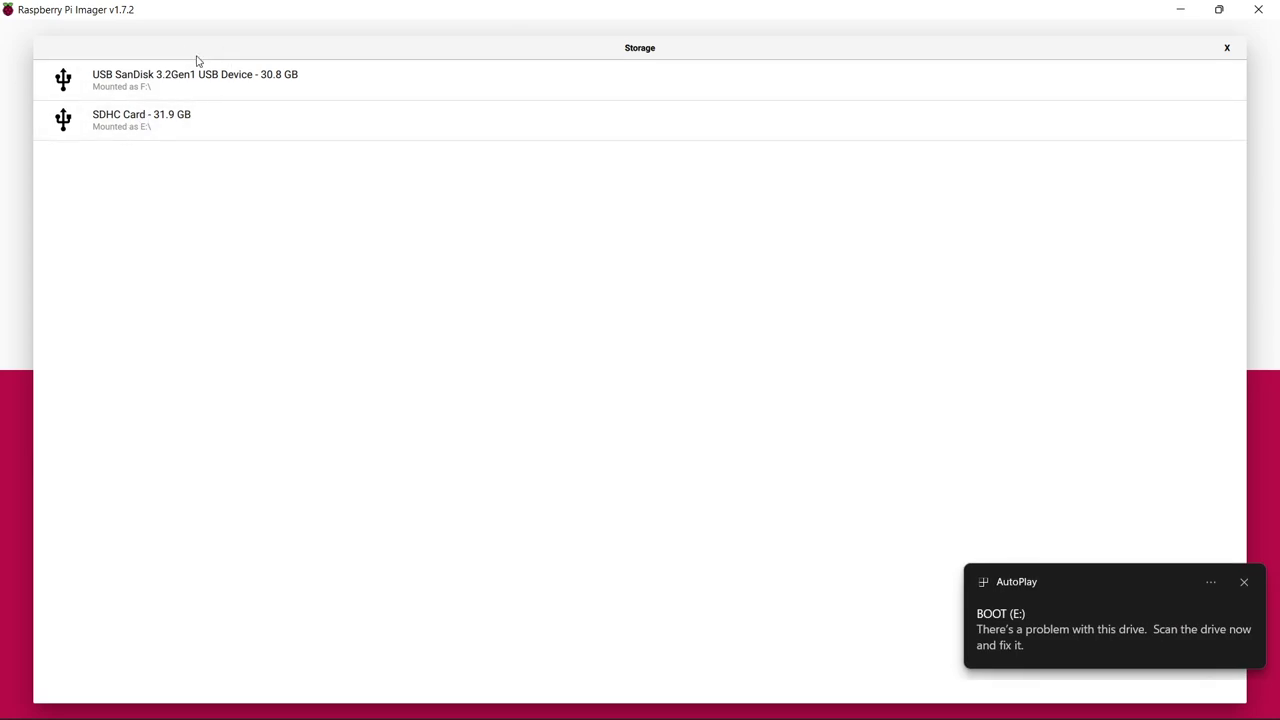
pyautogui.click(197, 120)
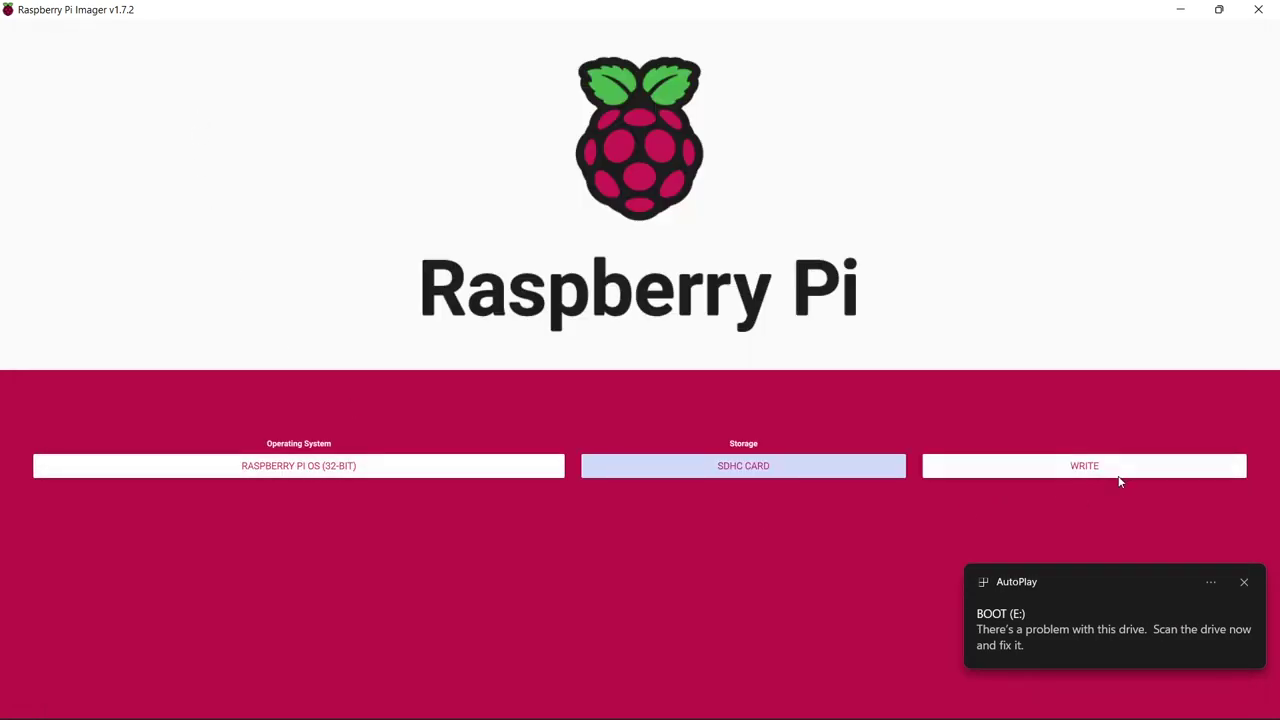
pyautogui.click(1245, 580)
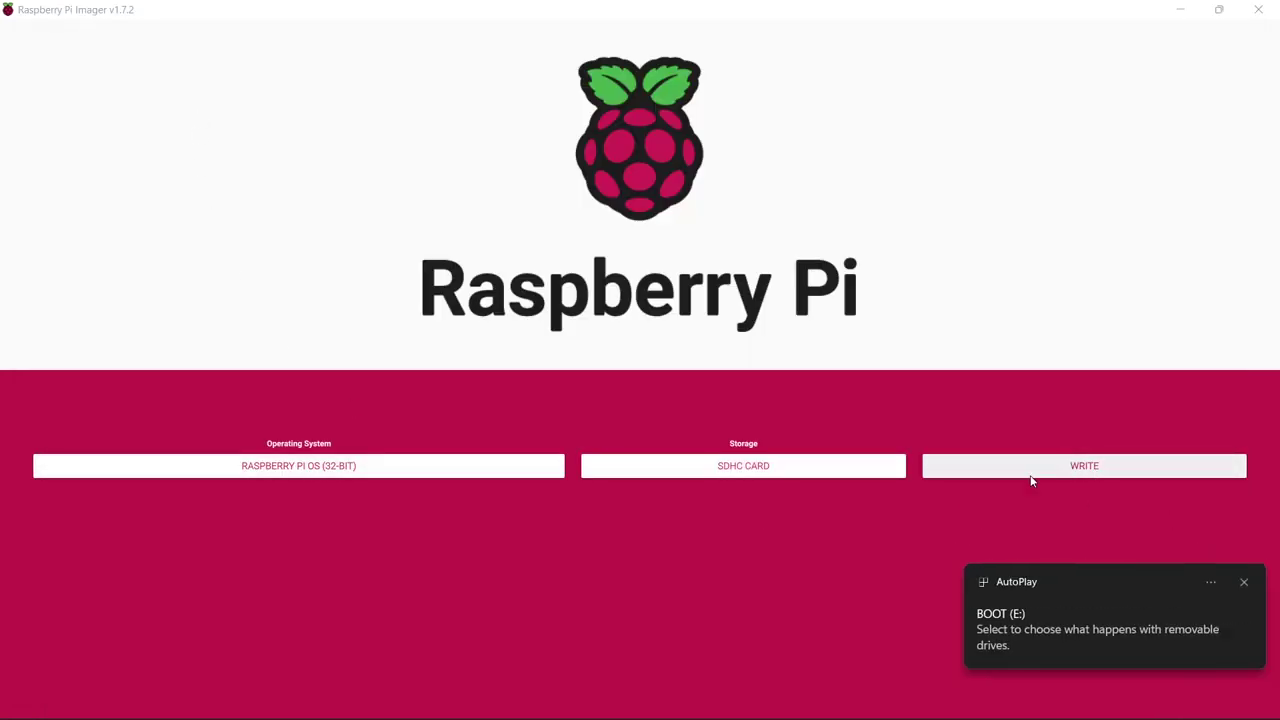
pyautogui.click(1242, 578)
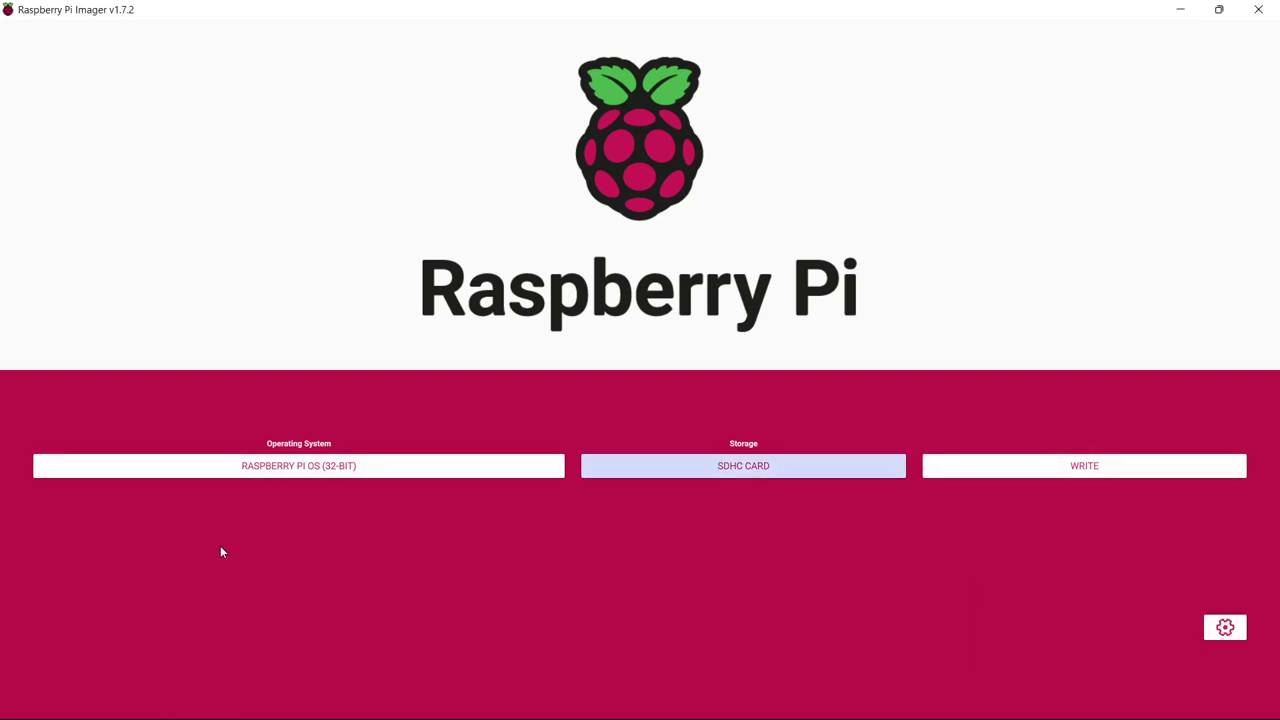
pyautogui.click(389, 468)
# Choose Raspberry Pi OS Lite (32-bit), clear saved settings, and confirm erasing and writing the SDHC card
pyautogui.click(154, 157)
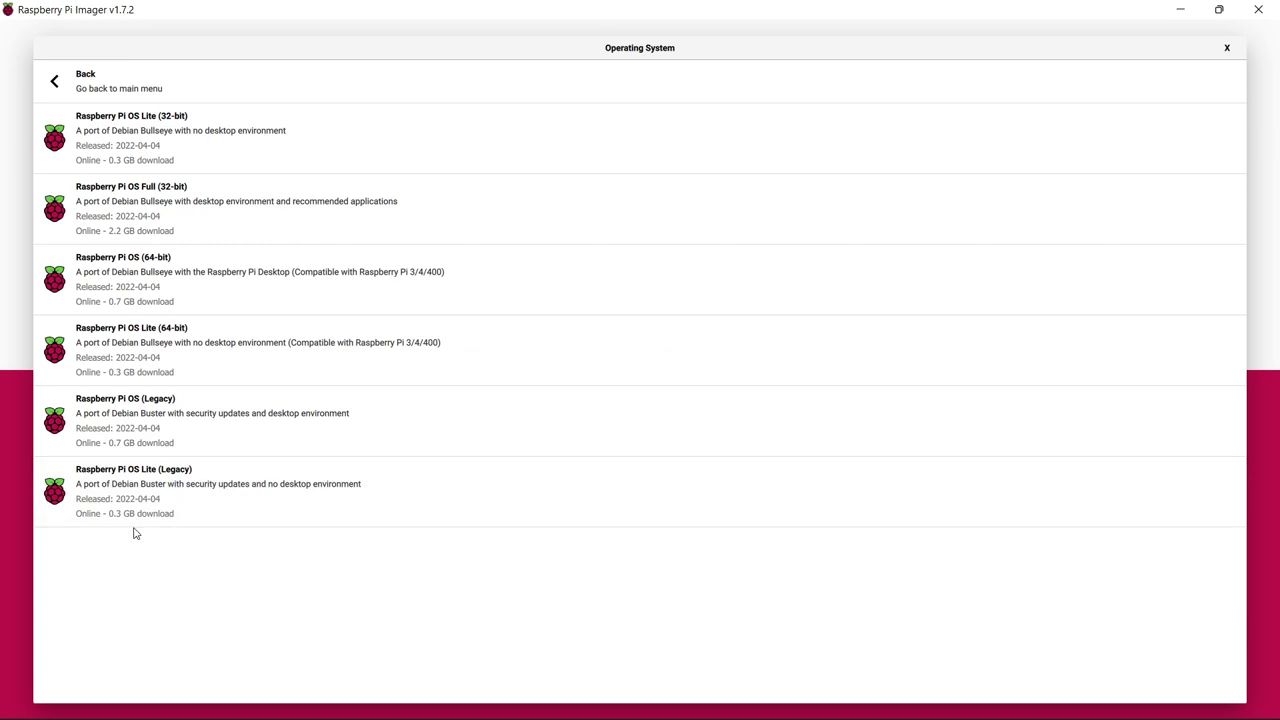
pyautogui.click(126, 137)
pyautogui.click(1146, 477)
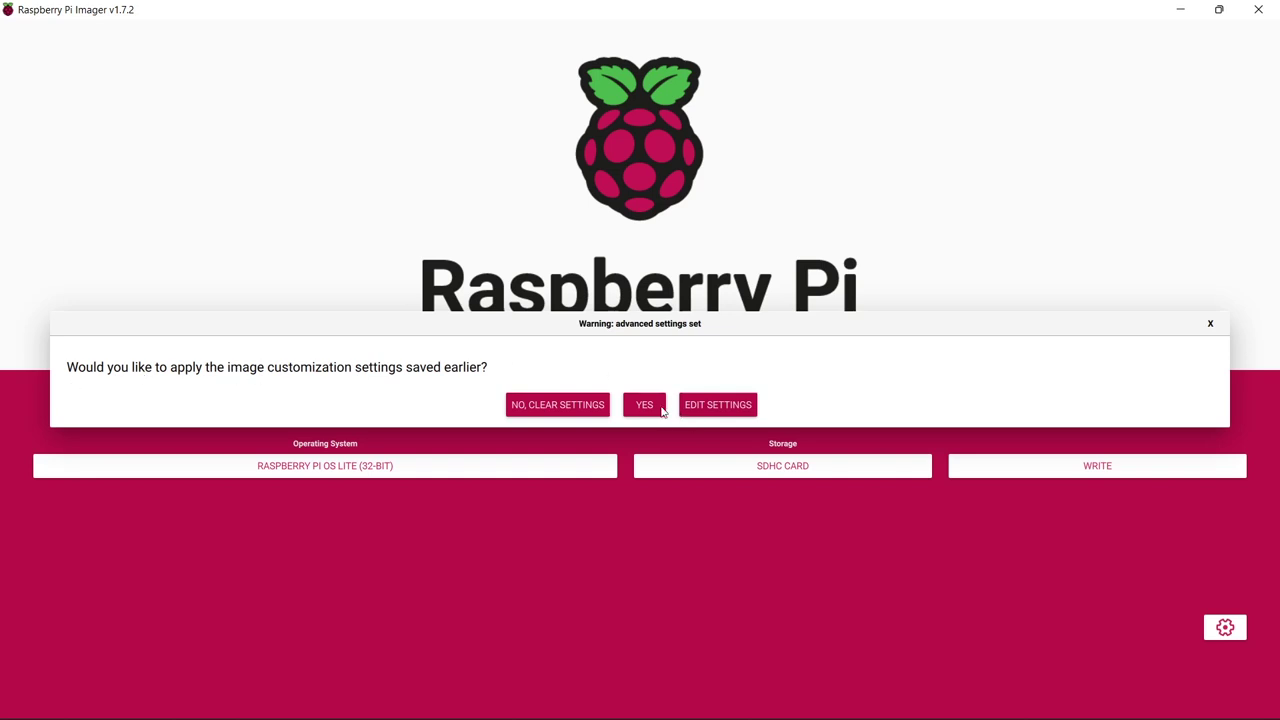
pyautogui.click(563, 406)
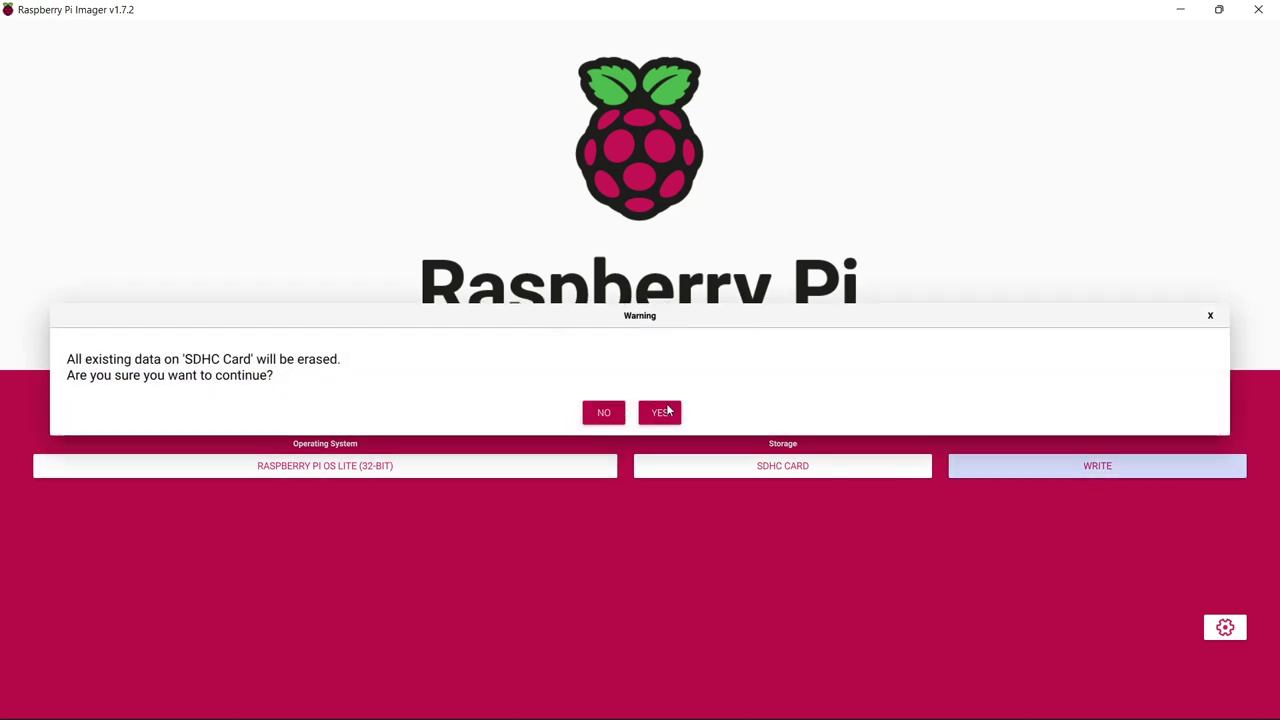
pyautogui.click(621, 415)
pyautogui.click(1060, 481)
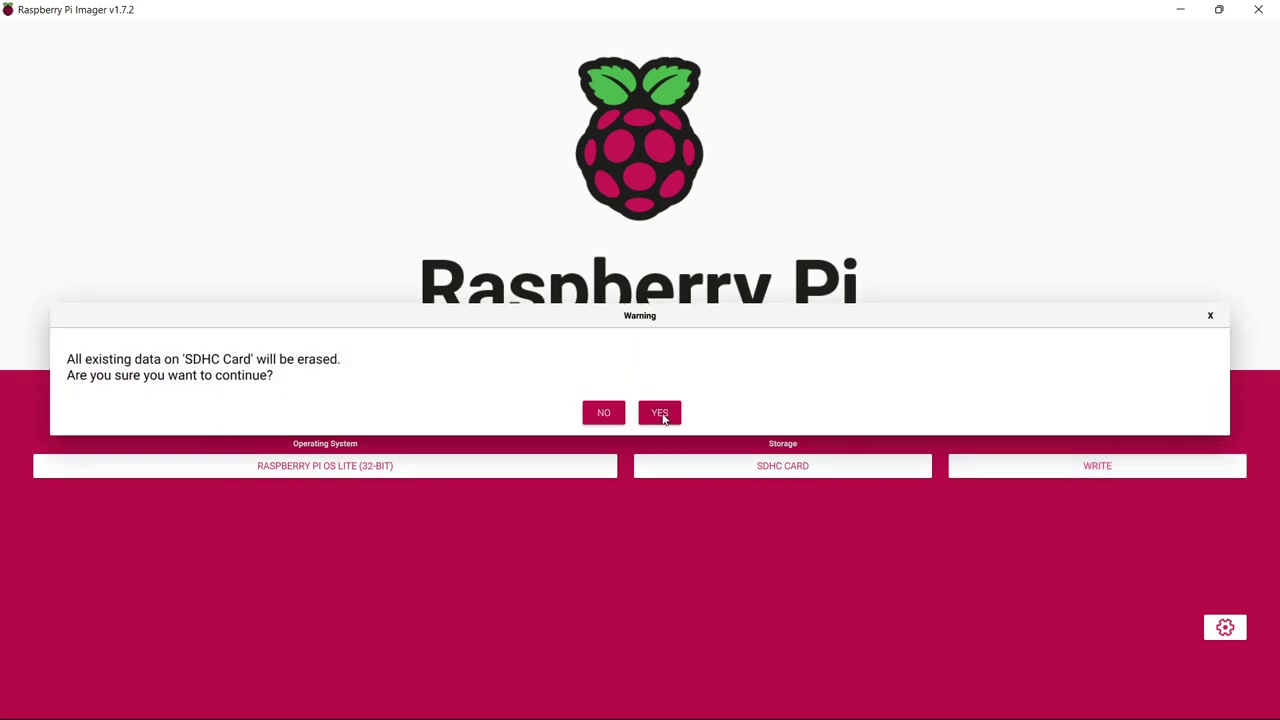
pyautogui.click(661, 415)
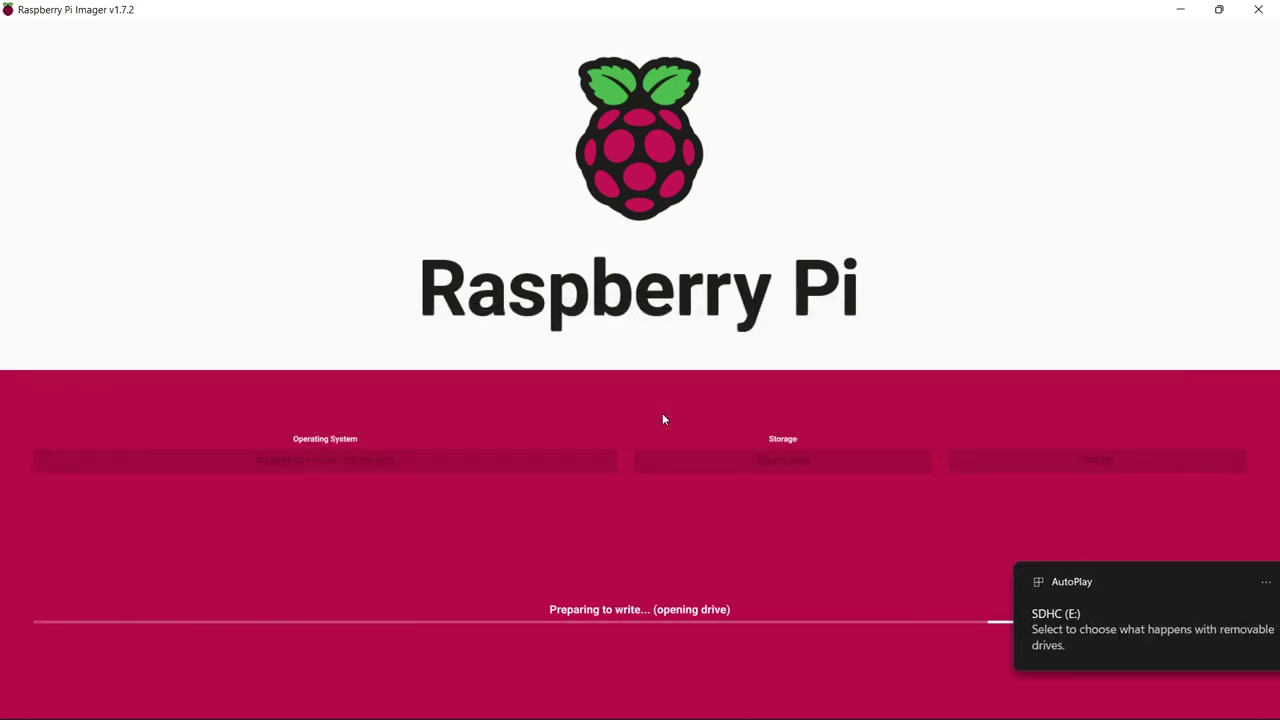
pyautogui.click(1246, 582)
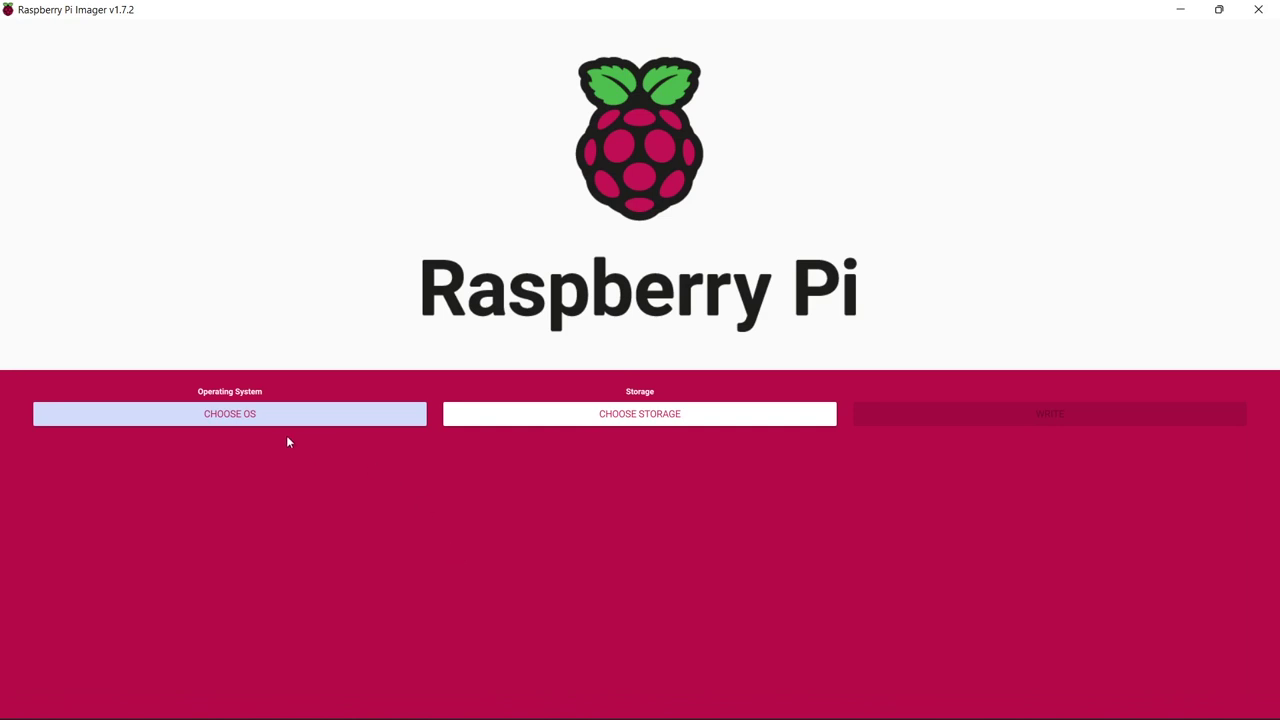
# Pick the cached Raspberry Pi OS Lite (32-bit) under Raspberry Pi OS (other), then view the cache folder
pyautogui.click(229, 416)
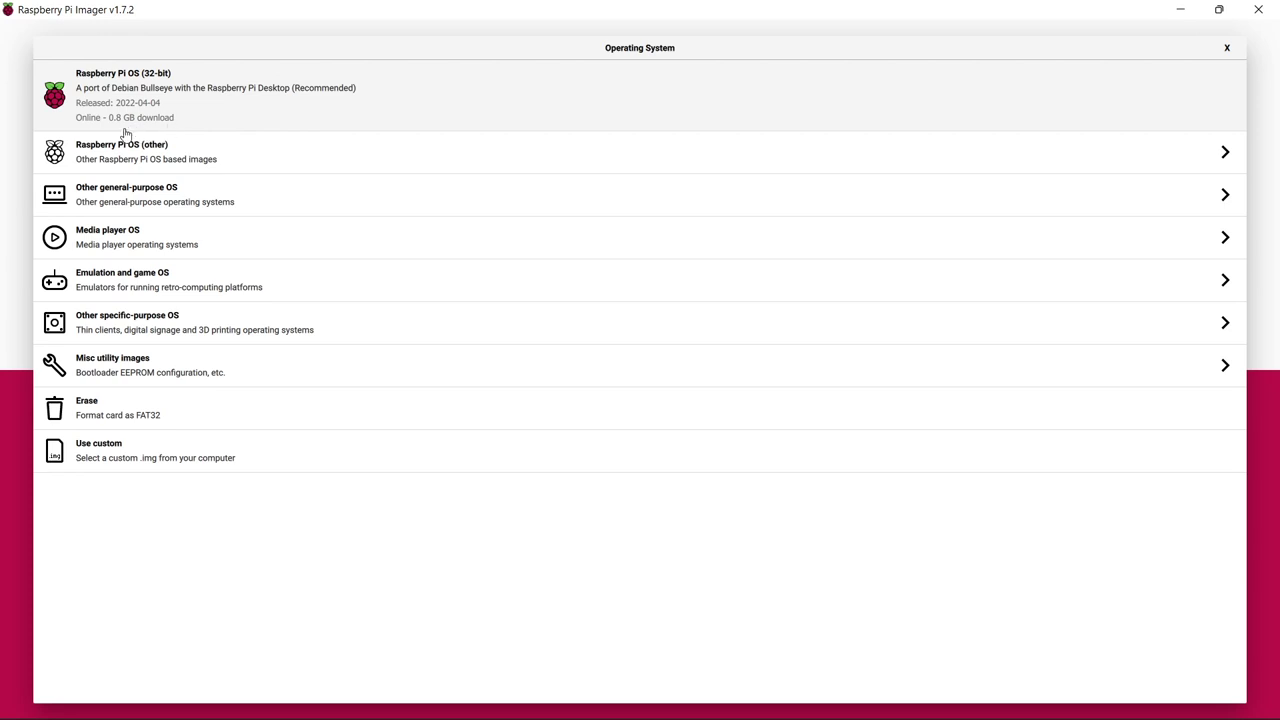
pyautogui.click(115, 155)
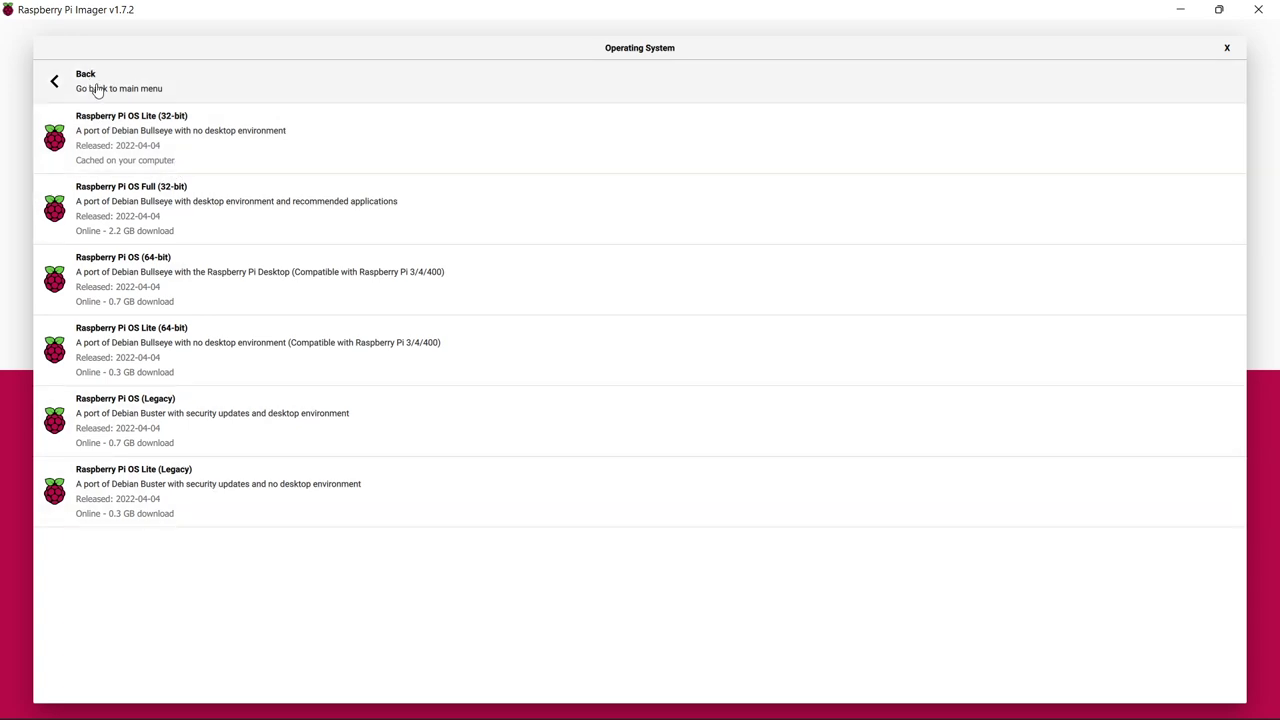
pyautogui.click(109, 143)
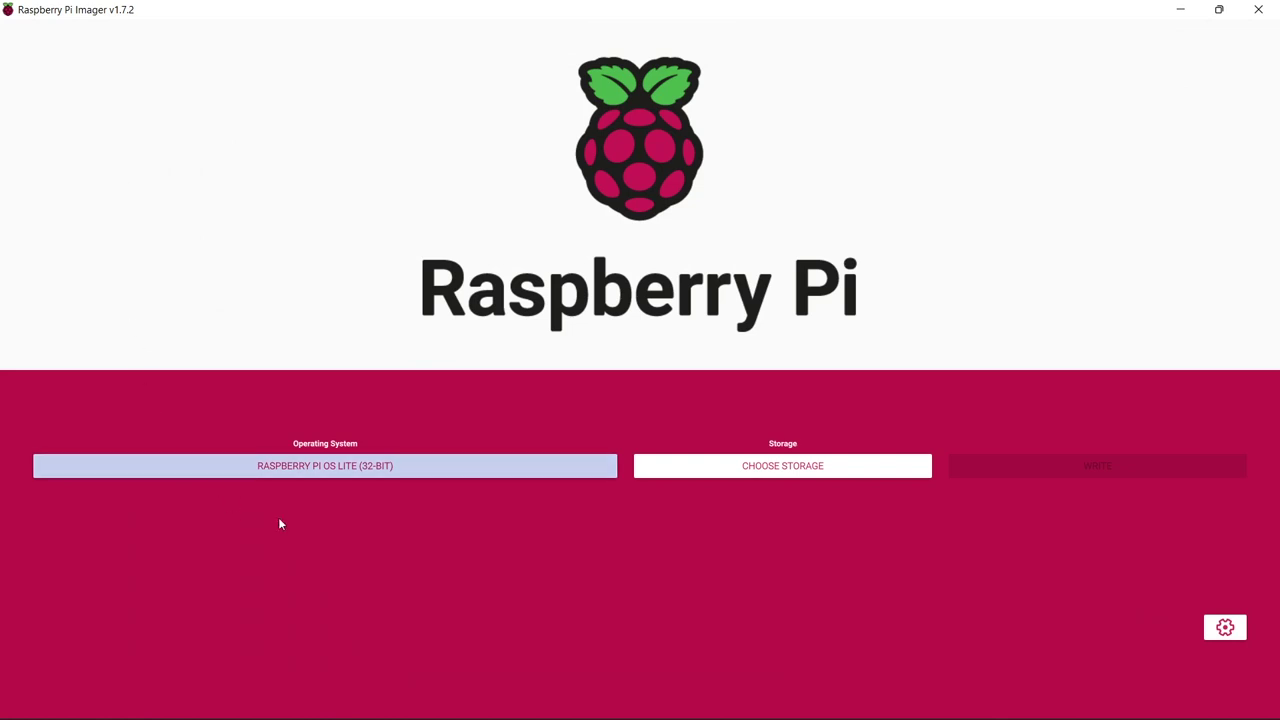
pyautogui.hotkey('alt', 'Tab')
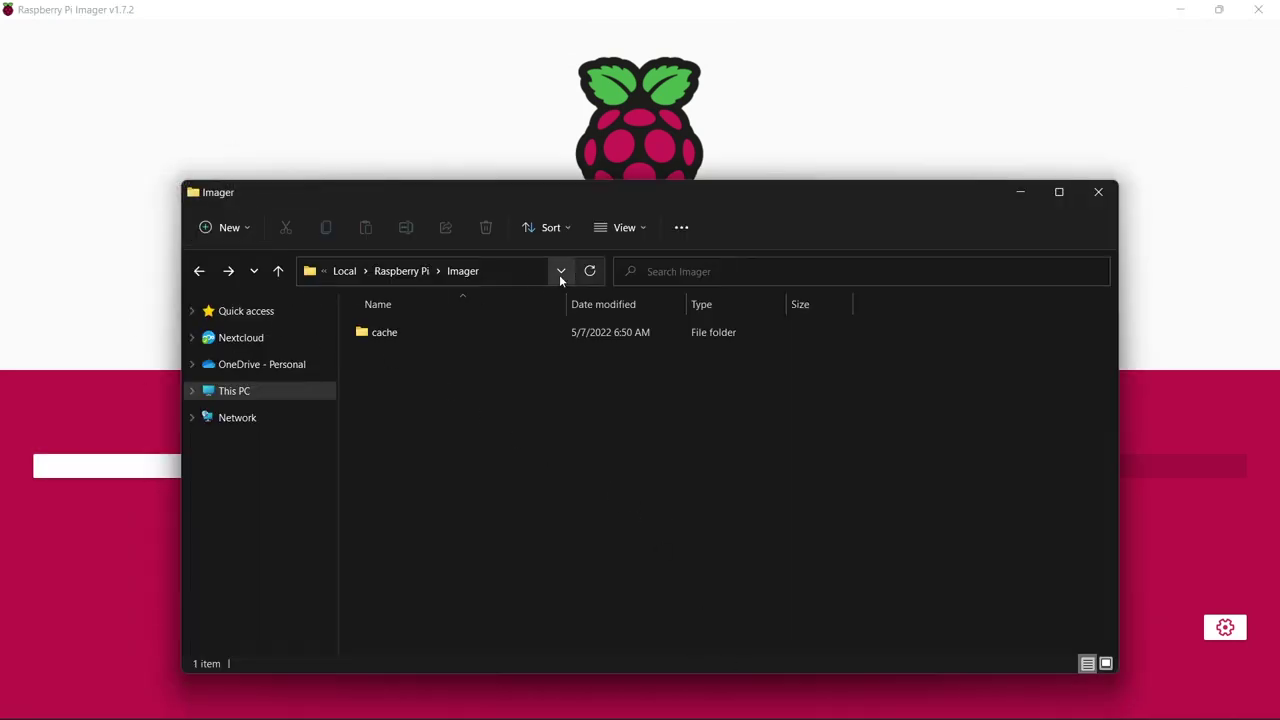
pyautogui.click(512, 271)
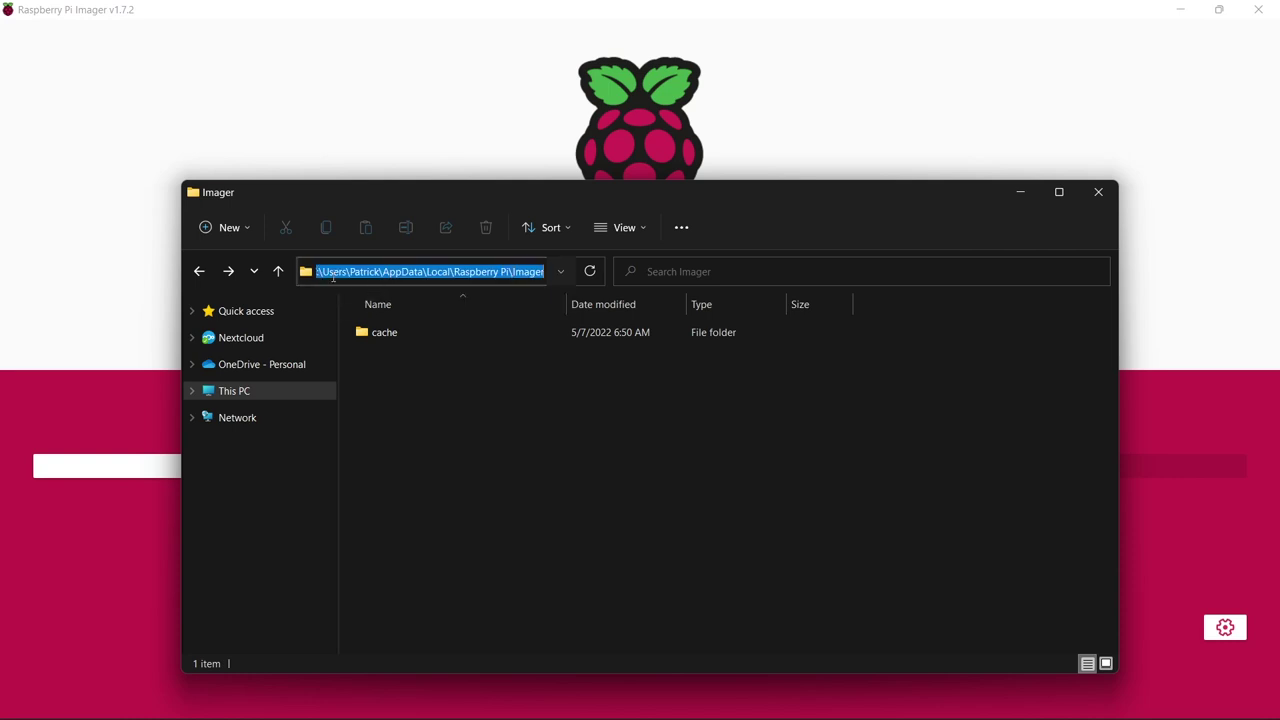
pyautogui.click(333, 274)
pyautogui.doubleClick(372, 271)
pyautogui.click(407, 272)
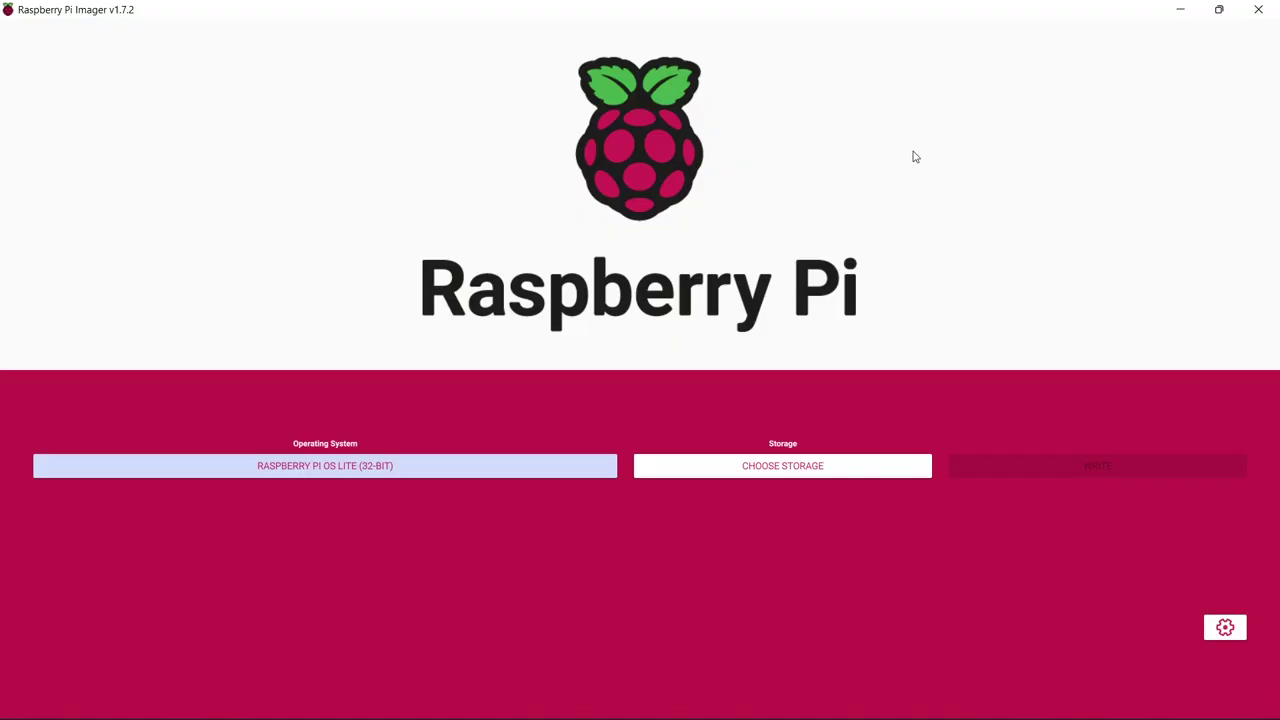
# In the advanced options, apply image customization 'to always use' and enable Set hostname
pyautogui.click(1225, 627)
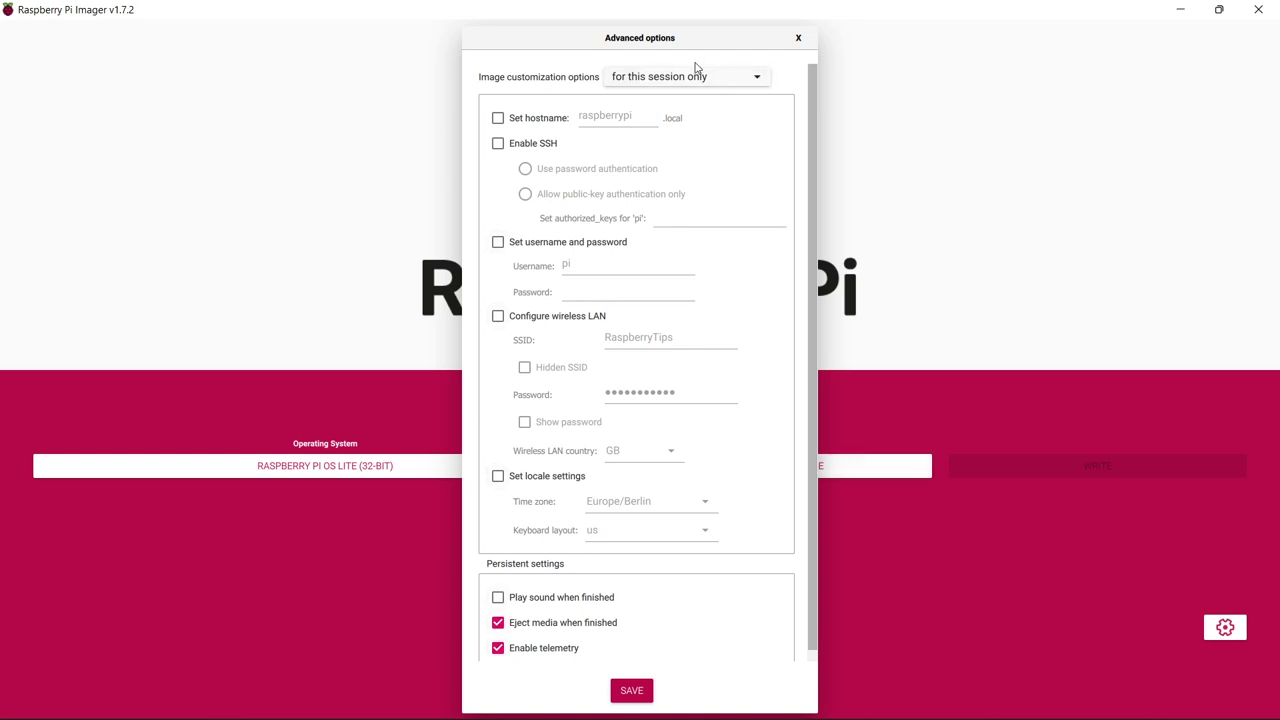
pyautogui.click(757, 79)
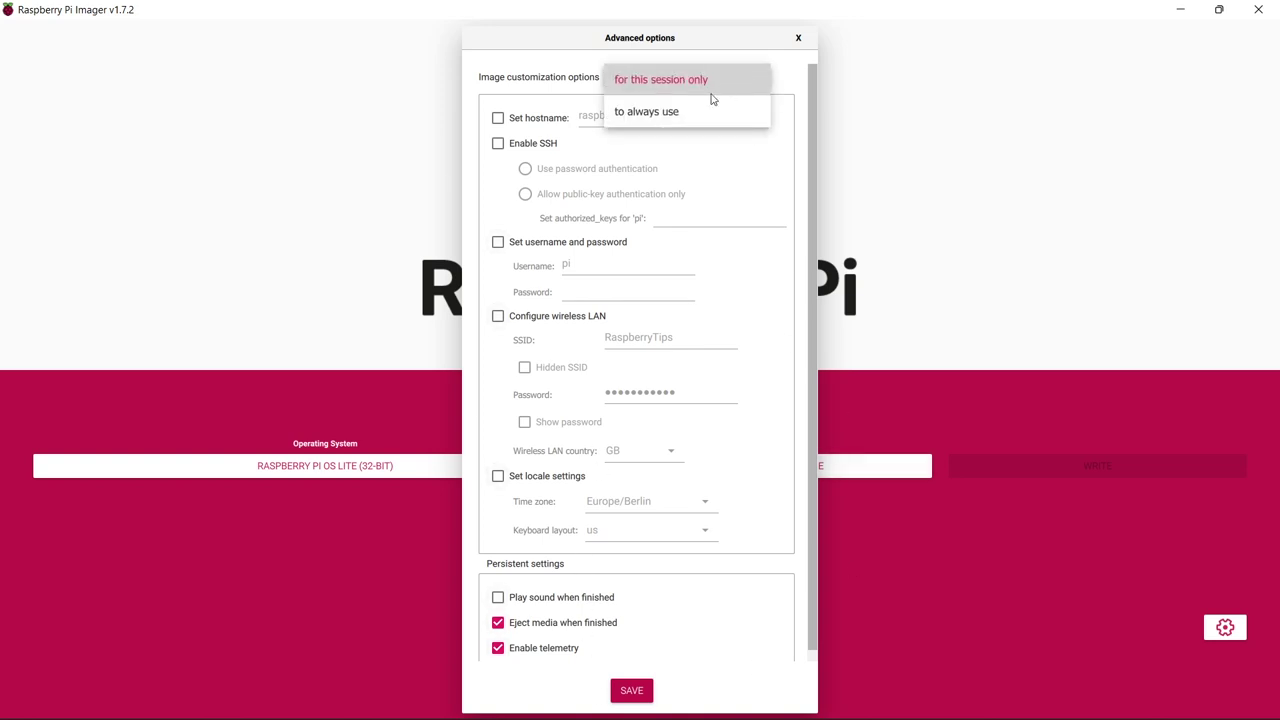
pyautogui.click(647, 112)
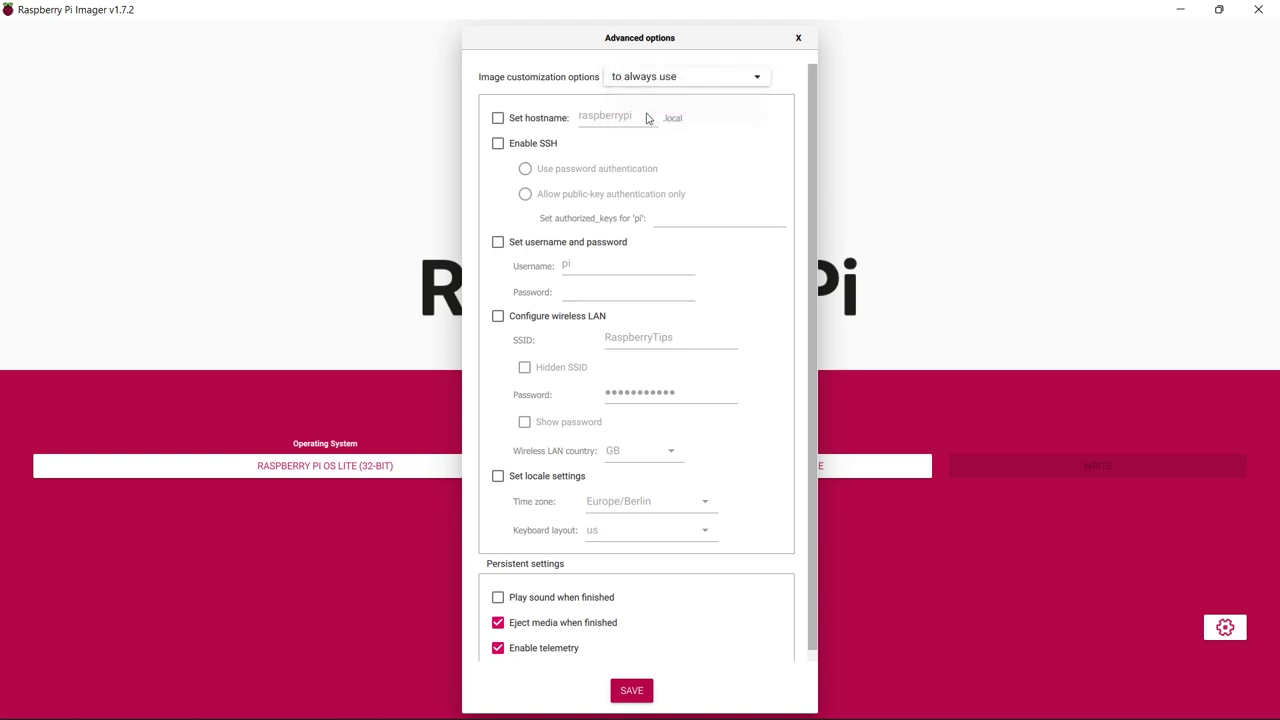
pyautogui.click(536, 122)
# Change the hostname to mypi4, enable SSH, and edit the default username
pyautogui.press('BackSpace')
pyautogui.press('BackSpace')
pyautogui.press('BackSpace')
pyautogui.press('BackSpace')
pyautogui.press('BackSpace')
pyautogui.press('BackSpace')
pyautogui.press('BackSpace')
pyautogui.press('BackSpace')
pyautogui.press('BackSpace')
pyautogui.press('BackSpace')
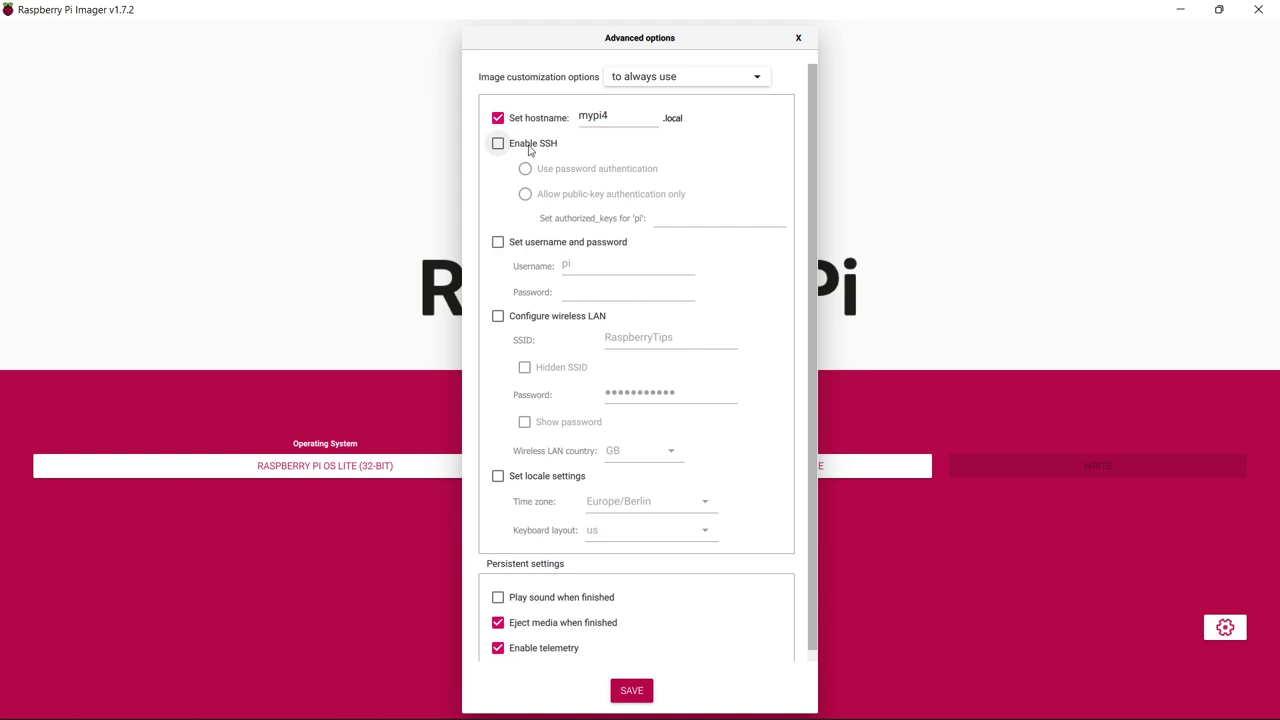
pyautogui.click(498, 143)
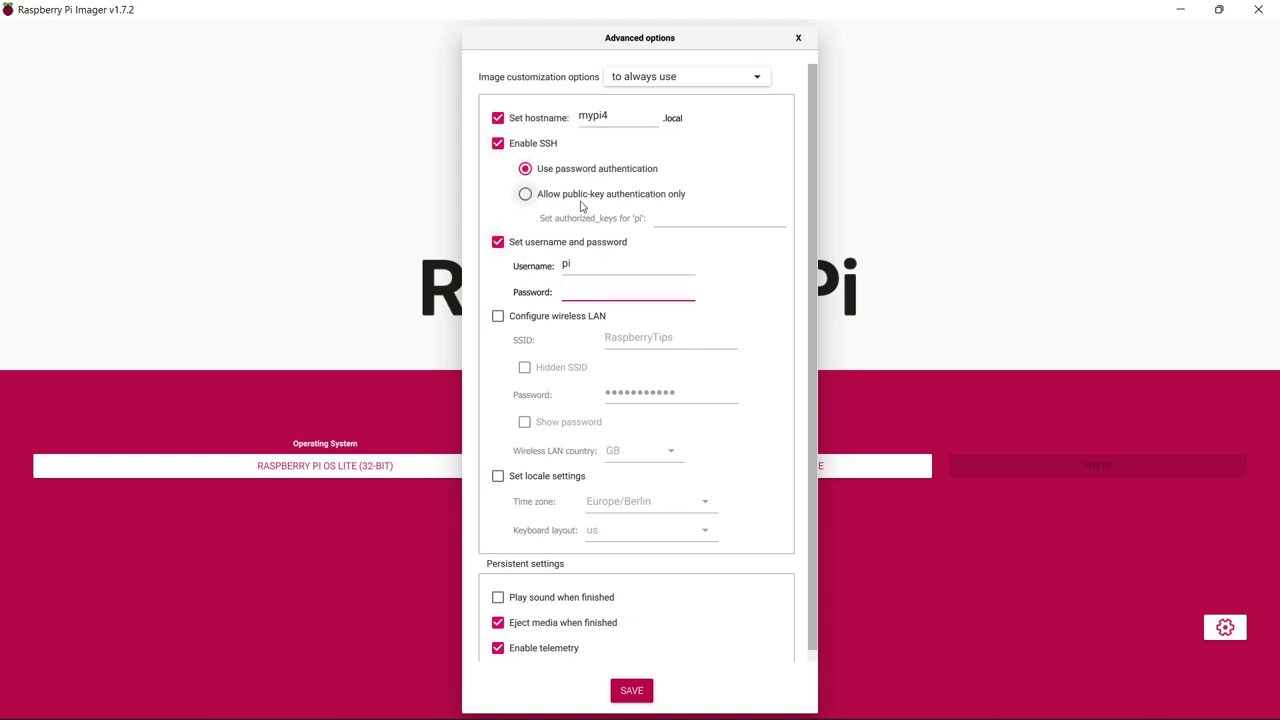
pyautogui.click(568, 264)
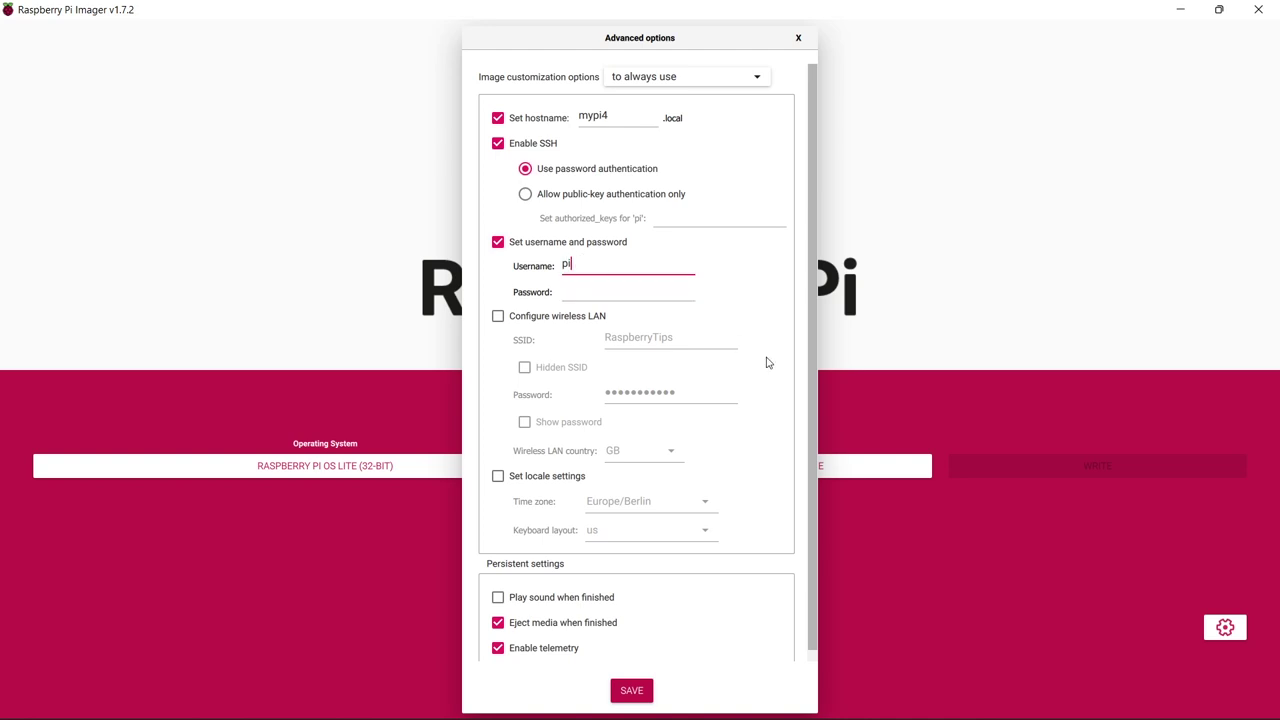
pyautogui.press('BackSpace')
pyautogui.write('at')
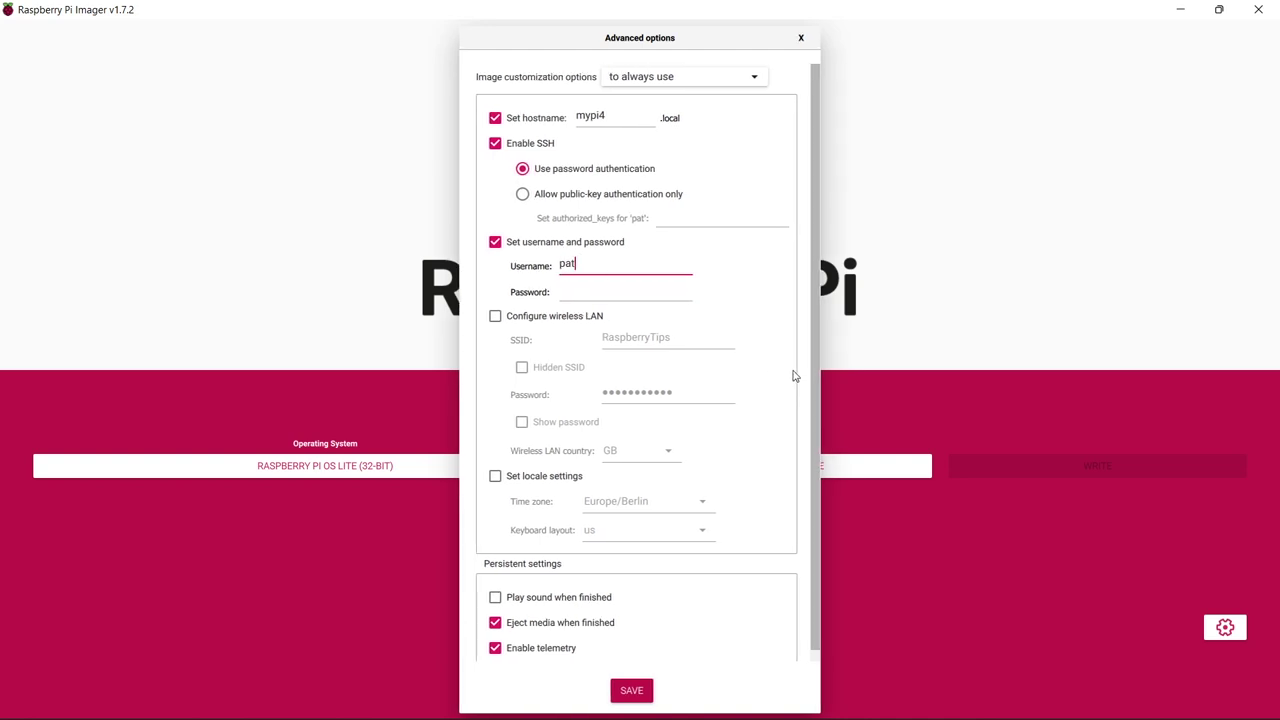
# Enter the account password and enable wireless LAN configuration
pyautogui.click(645, 288)
pyautogui.write('password')
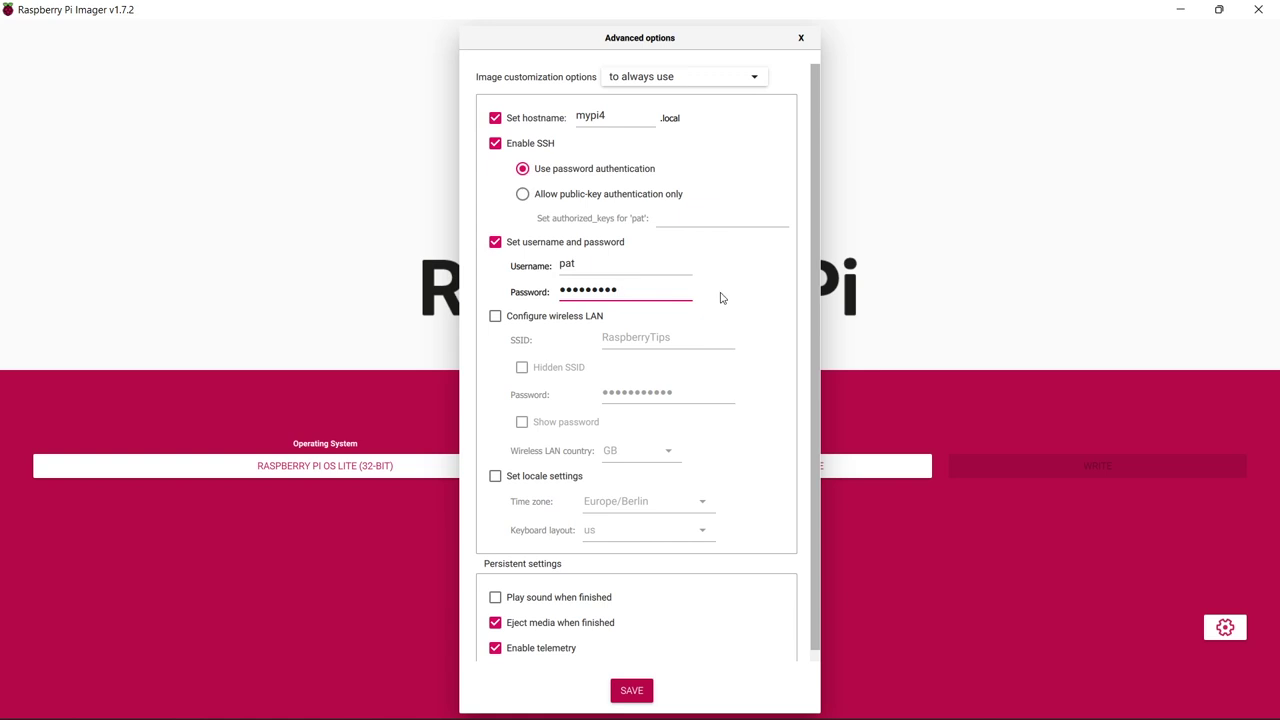
pyautogui.click(528, 322)
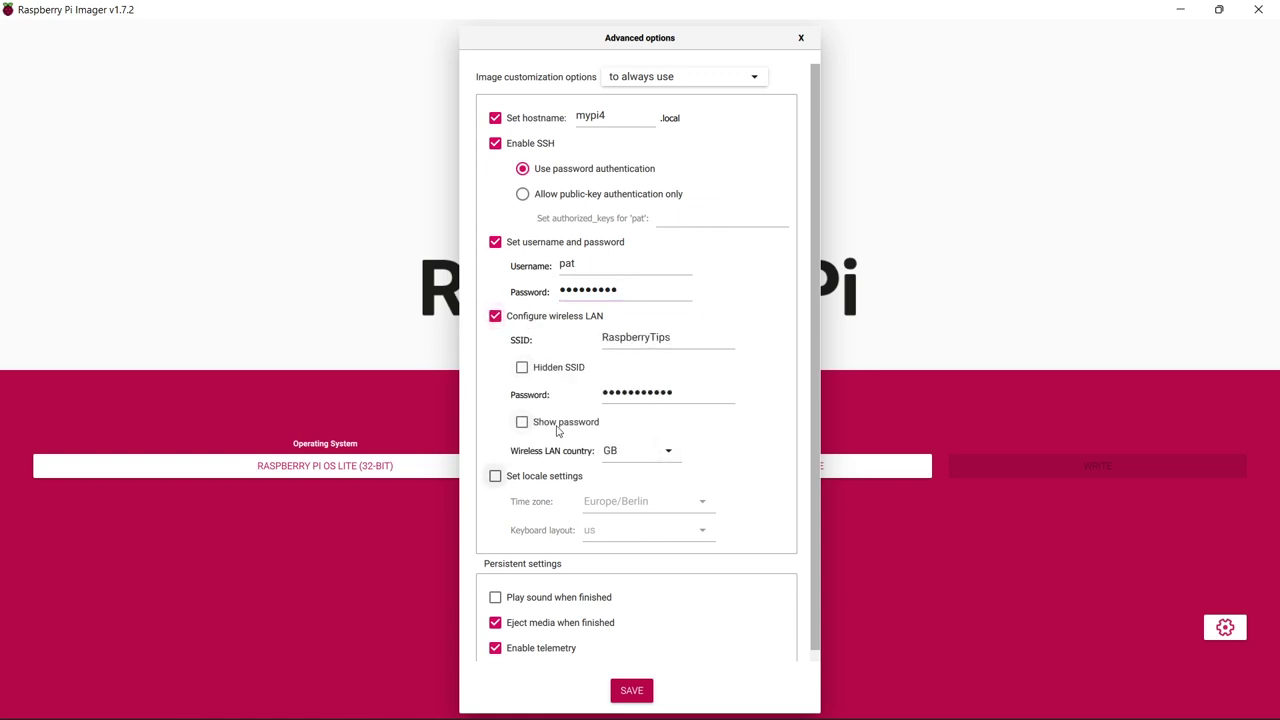
# Set the wireless LAN country to FR
pyautogui.click(668, 450)
pyautogui.scroll(1, 634, 300)
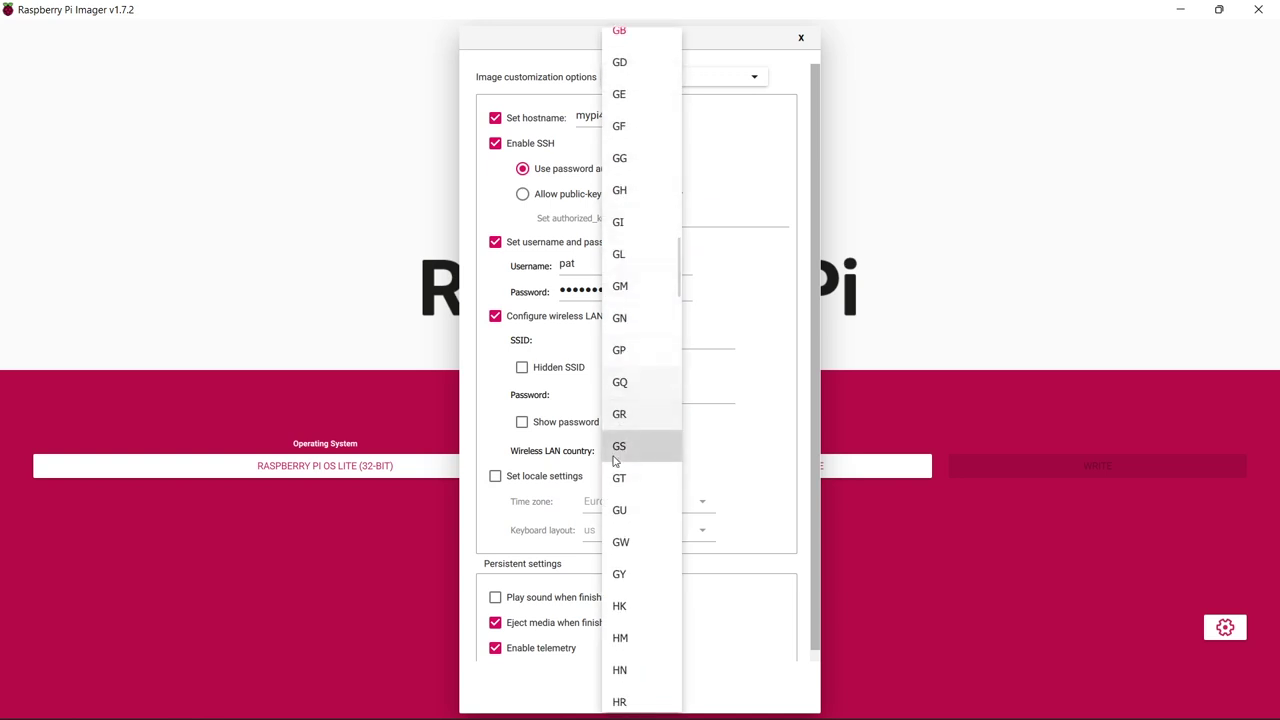
pyautogui.scroll(2, 630, 160)
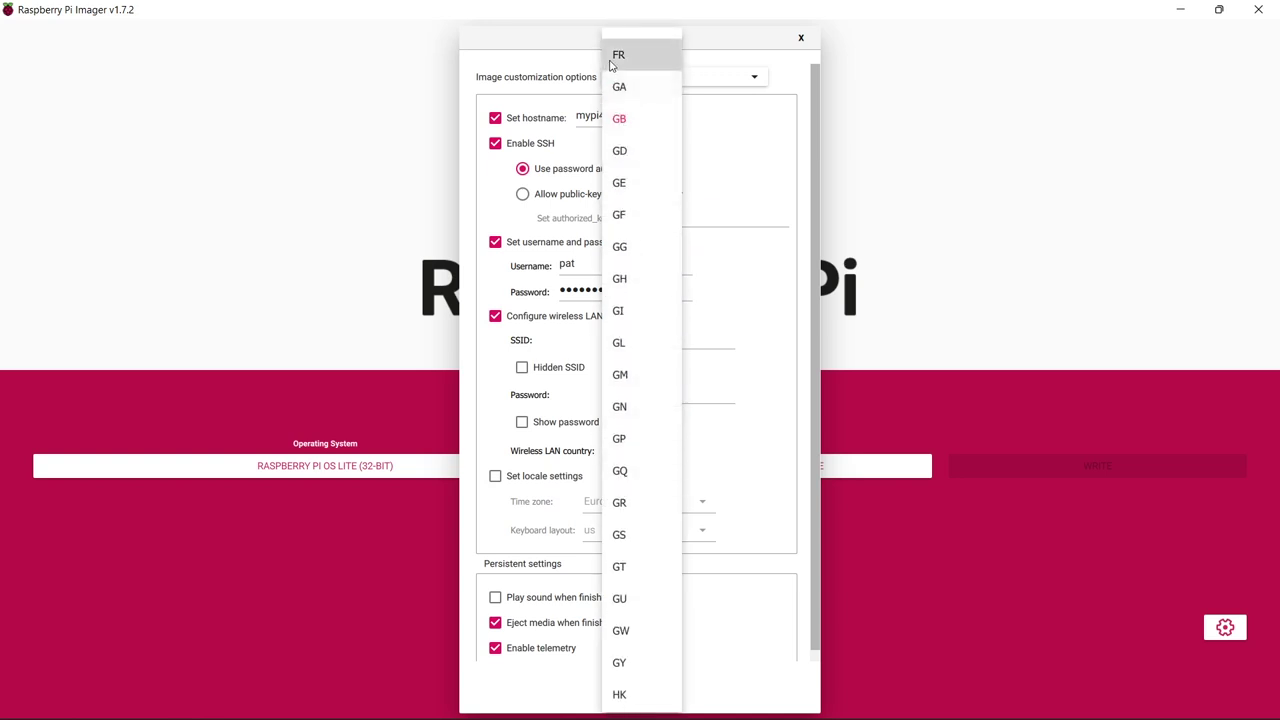
pyautogui.click(612, 53)
# Enable locale settings with time zone Europe/Paris and keyboard layout fr
pyautogui.click(545, 477)
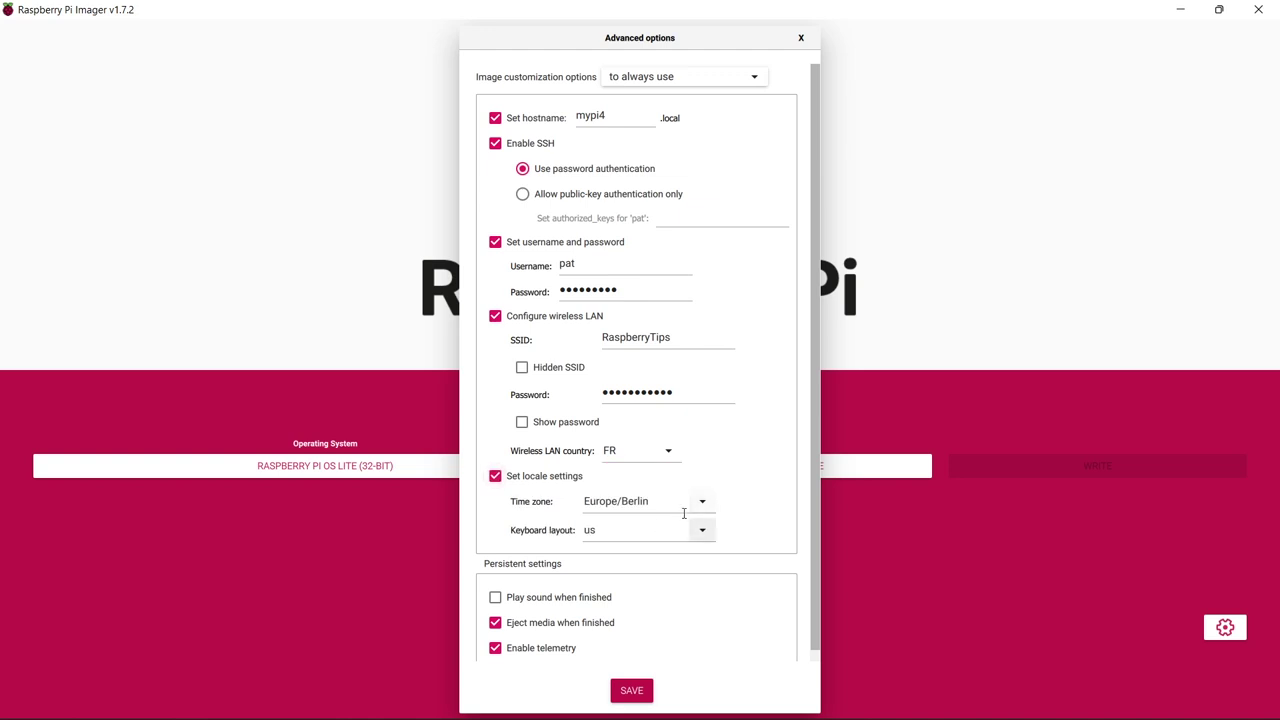
pyautogui.click(703, 501)
pyautogui.scroll(-5, 650, 540)
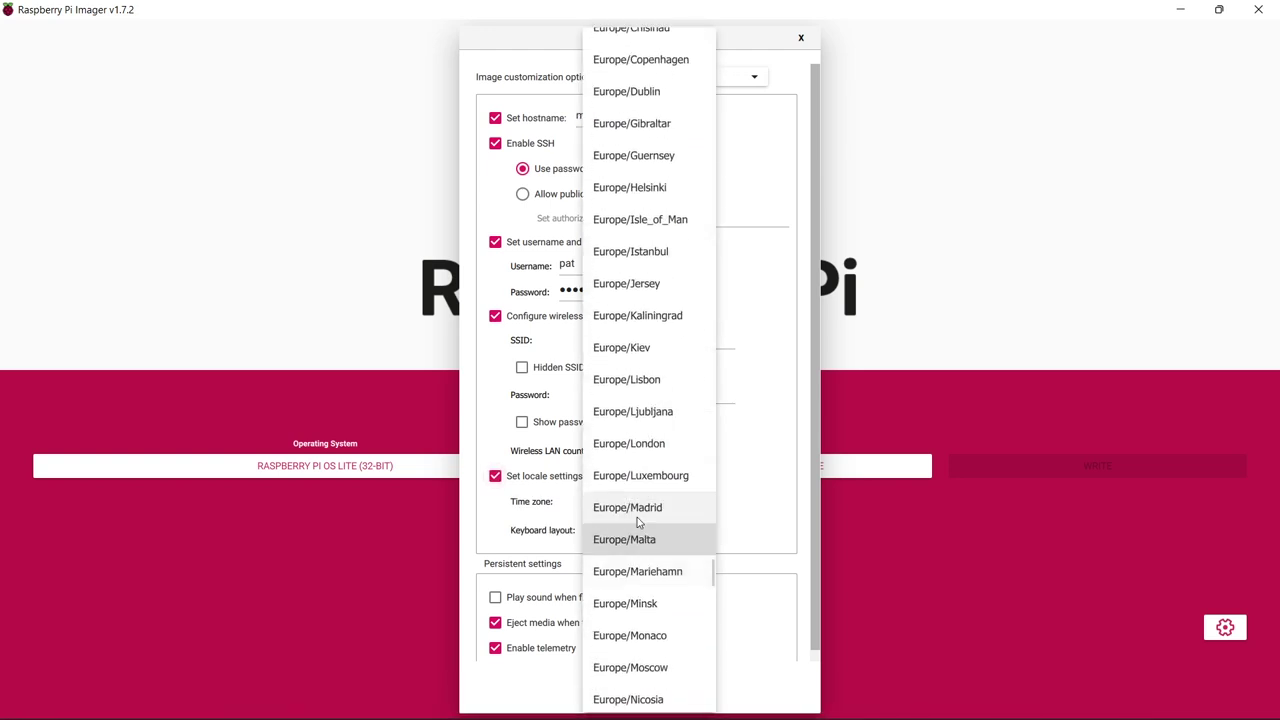
pyautogui.click(645, 568)
pyautogui.click(624, 527)
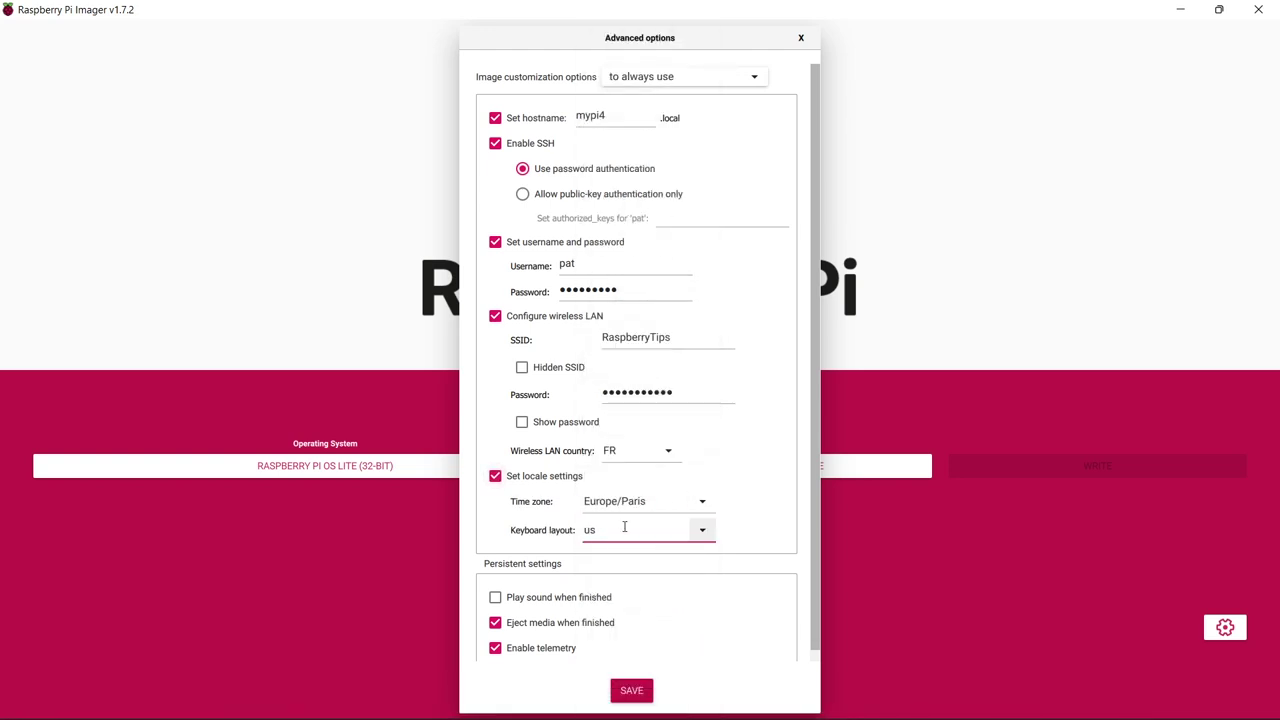
pyautogui.click(704, 529)
pyautogui.click(700, 532)
# Save the options, reconfirm 'to always use' for customizations, and save again
pyautogui.click(640, 690)
pyautogui.click(1225, 627)
pyautogui.click(723, 80)
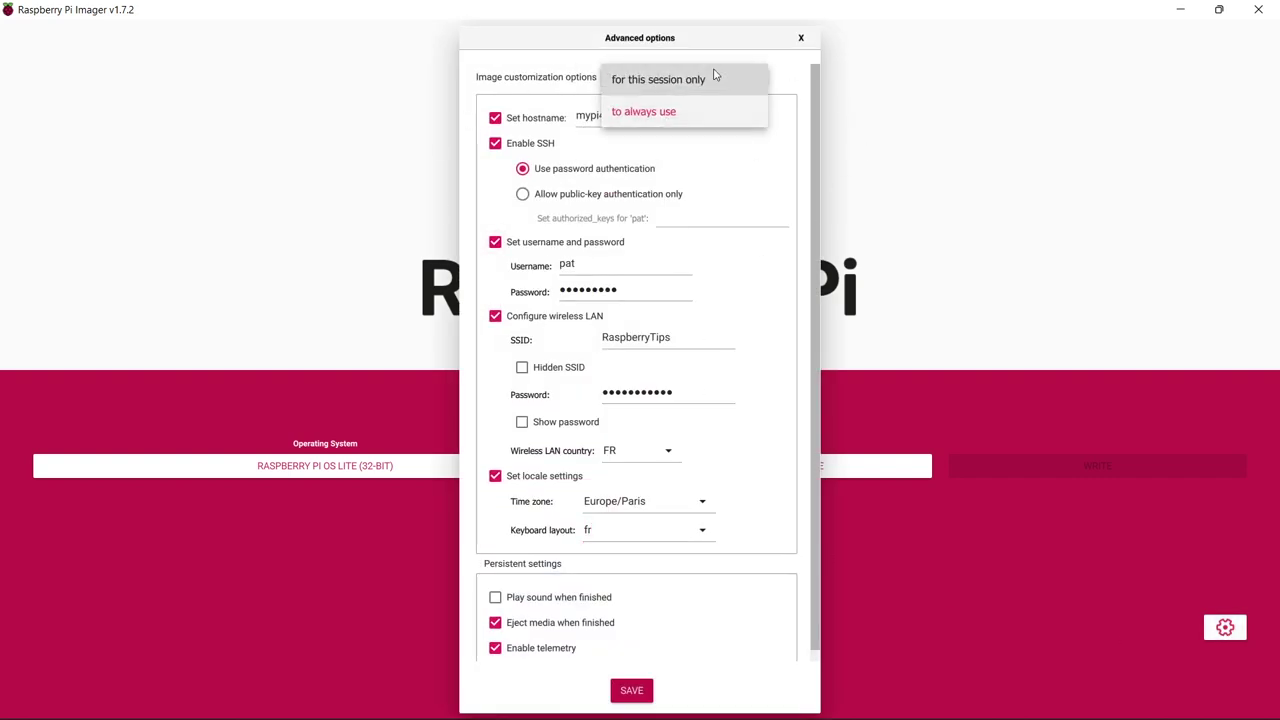
pyautogui.click(807, 77)
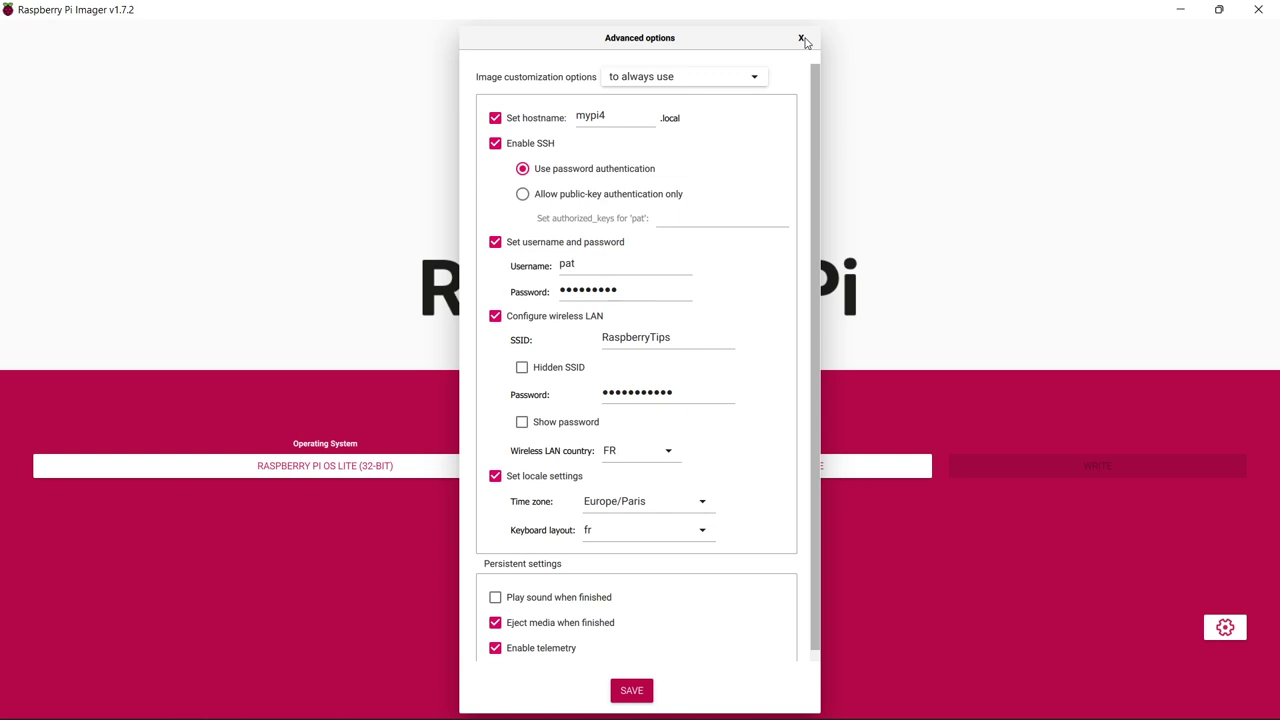
pyautogui.click(631, 690)
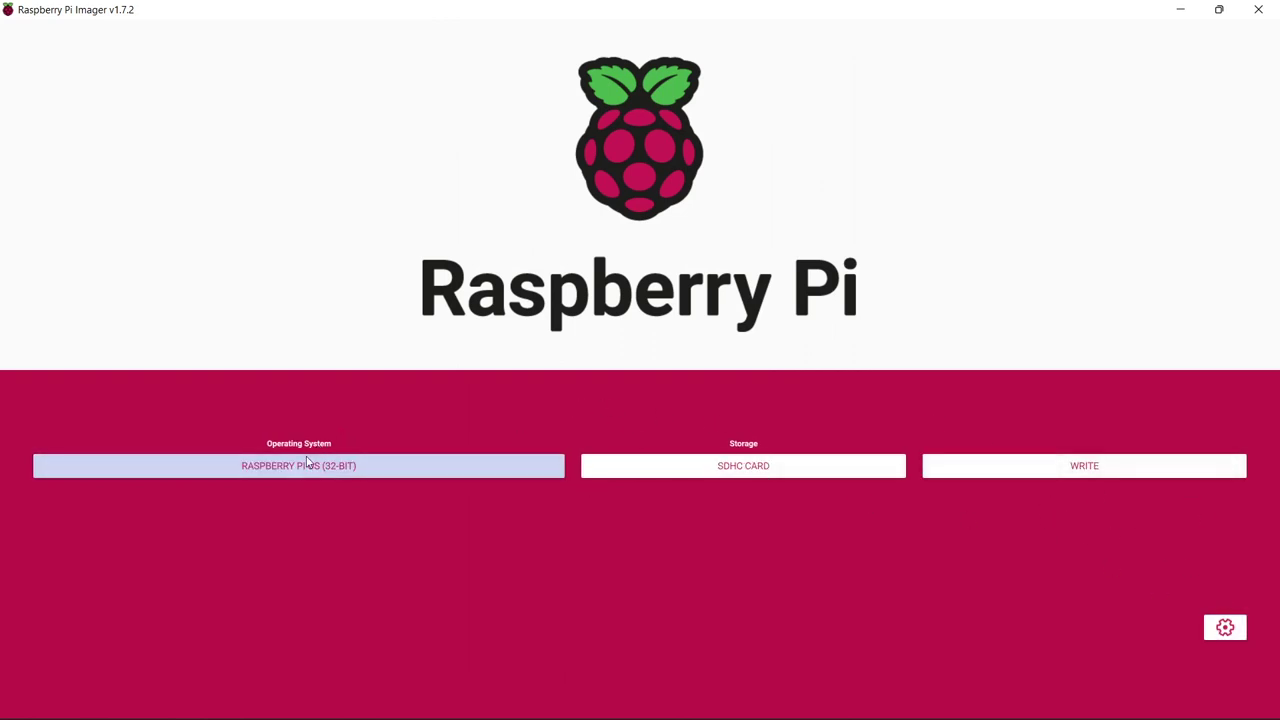
# Choose RISC OS (5.28) from the other general-purpose operating systems
pyautogui.click(306, 462)
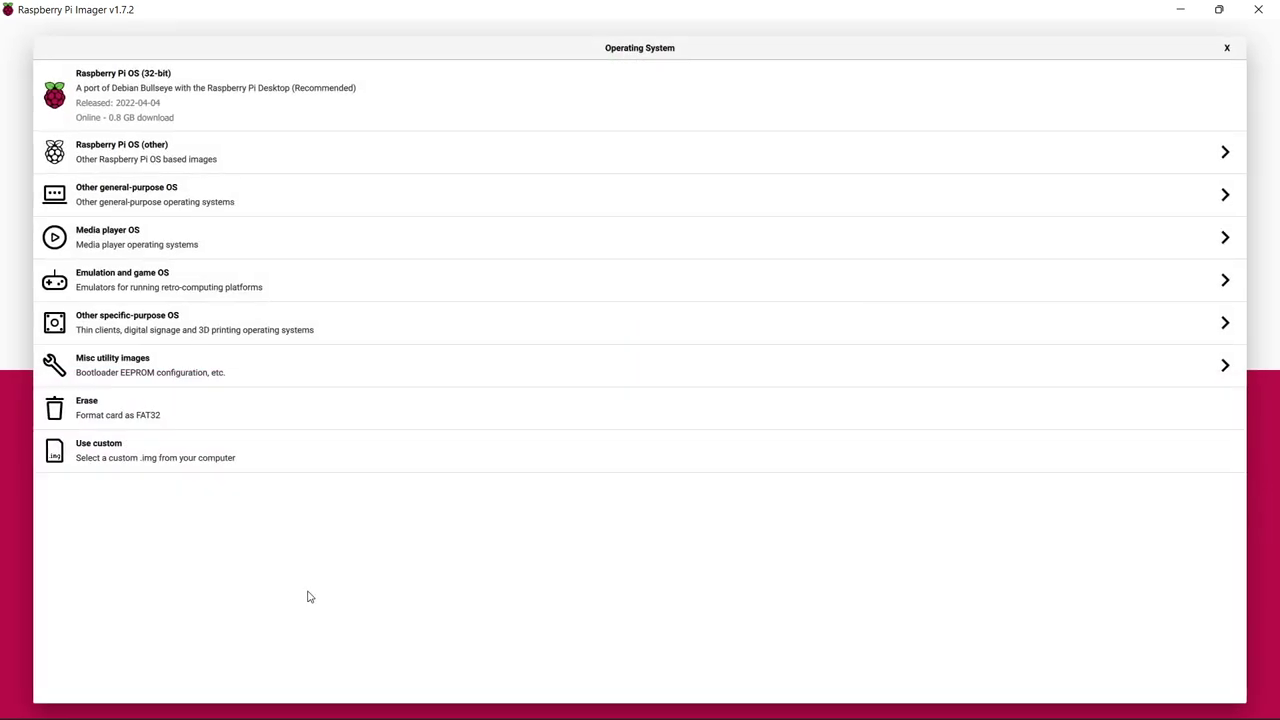
pyautogui.click(131, 197)
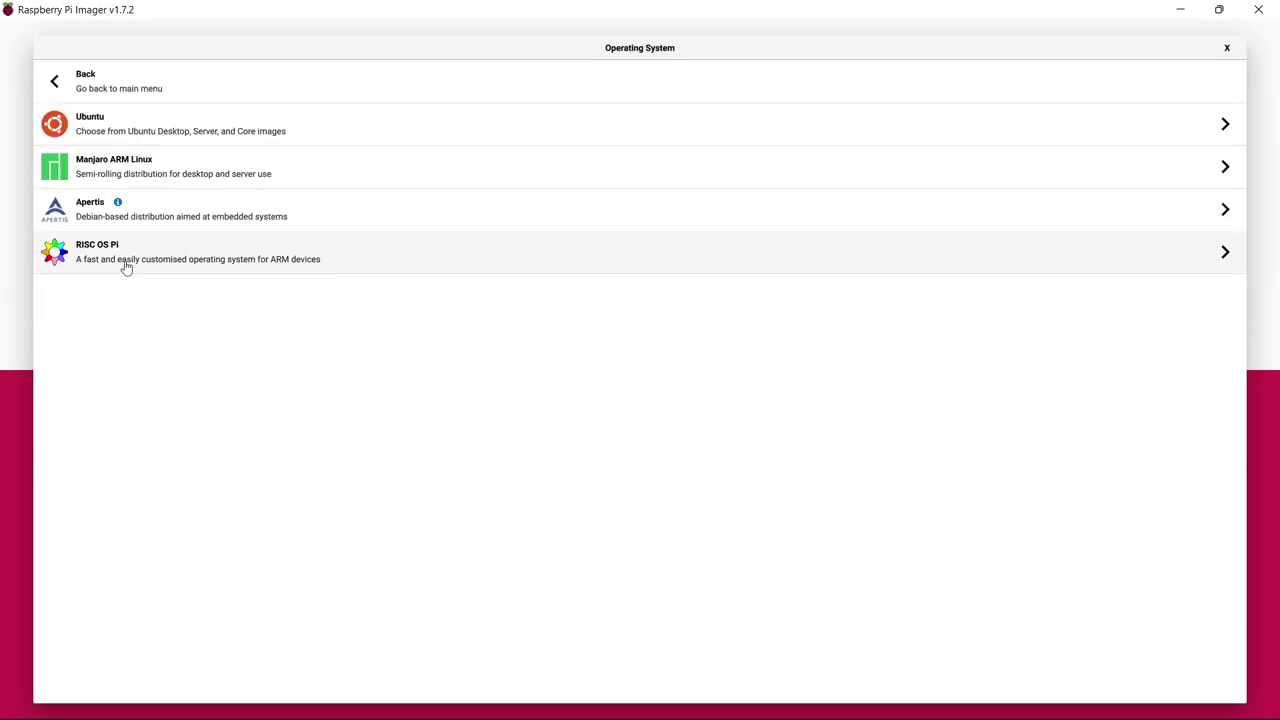
pyautogui.click(94, 257)
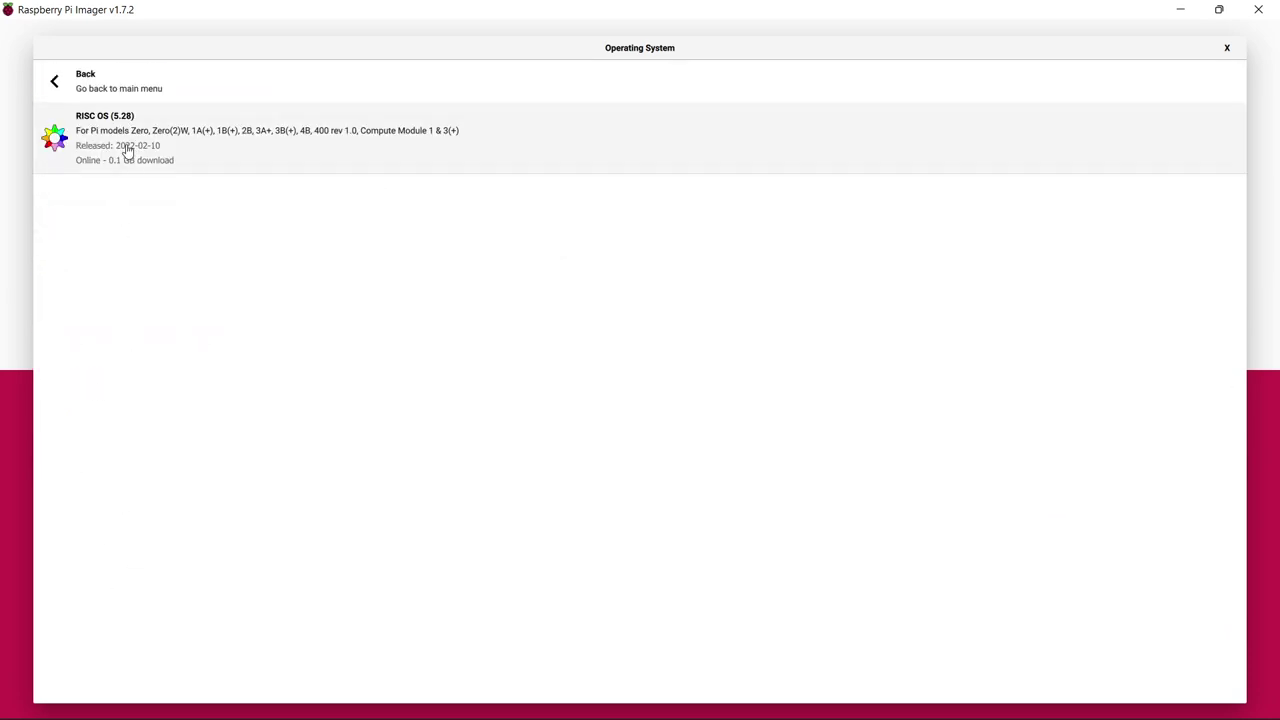
pyautogui.click(126, 145)
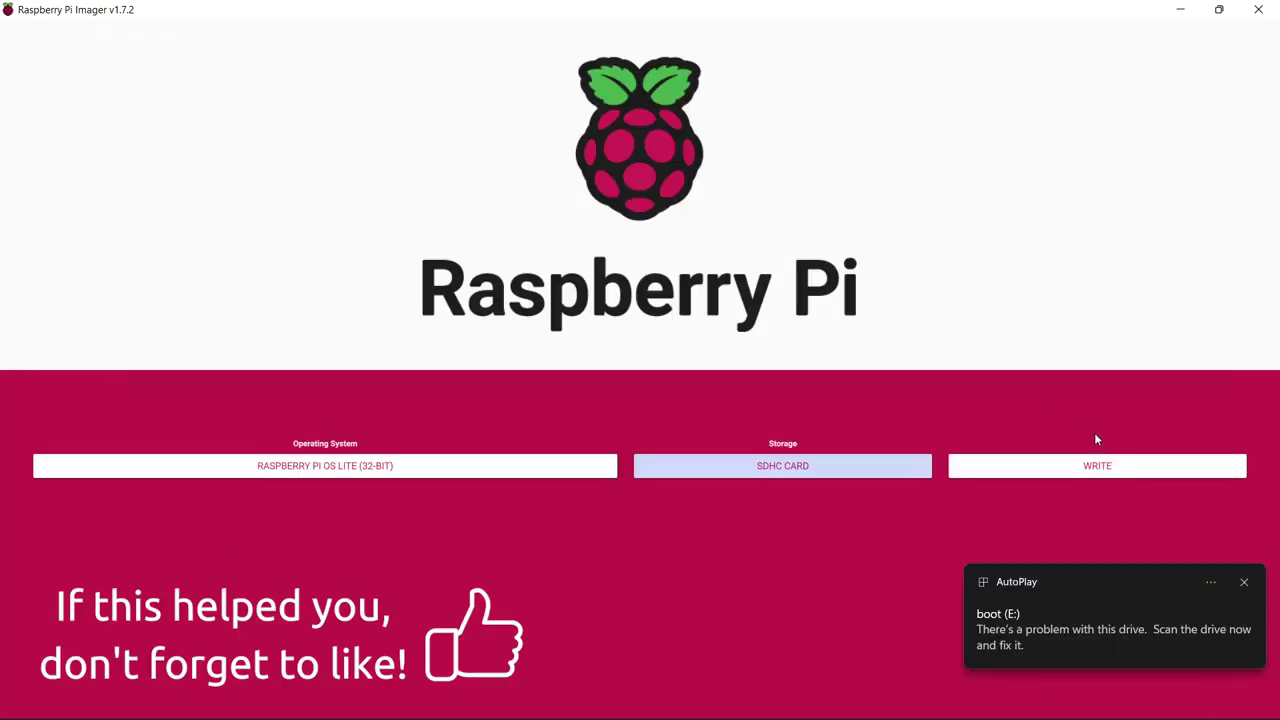
# Start writing to the SDHC card, confirm erasing it, and dismiss the AutoPlay notification
pyautogui.click(1097, 465)
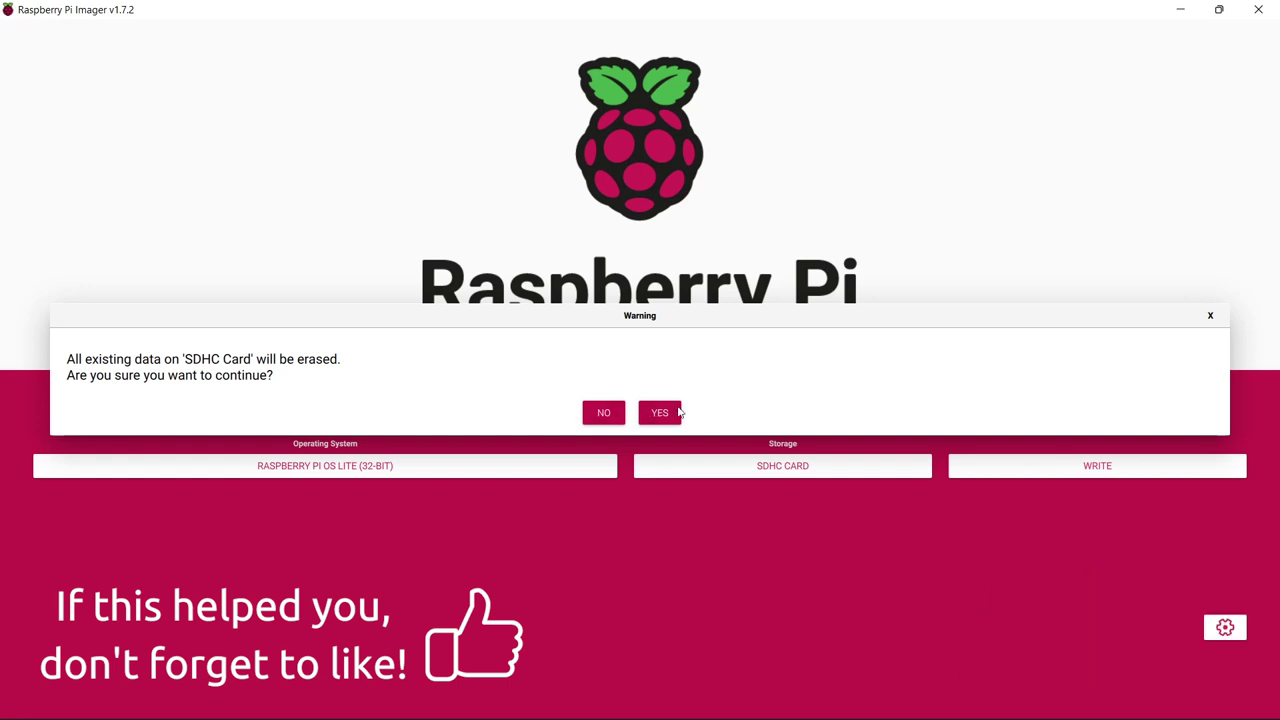
pyautogui.click(672, 413)
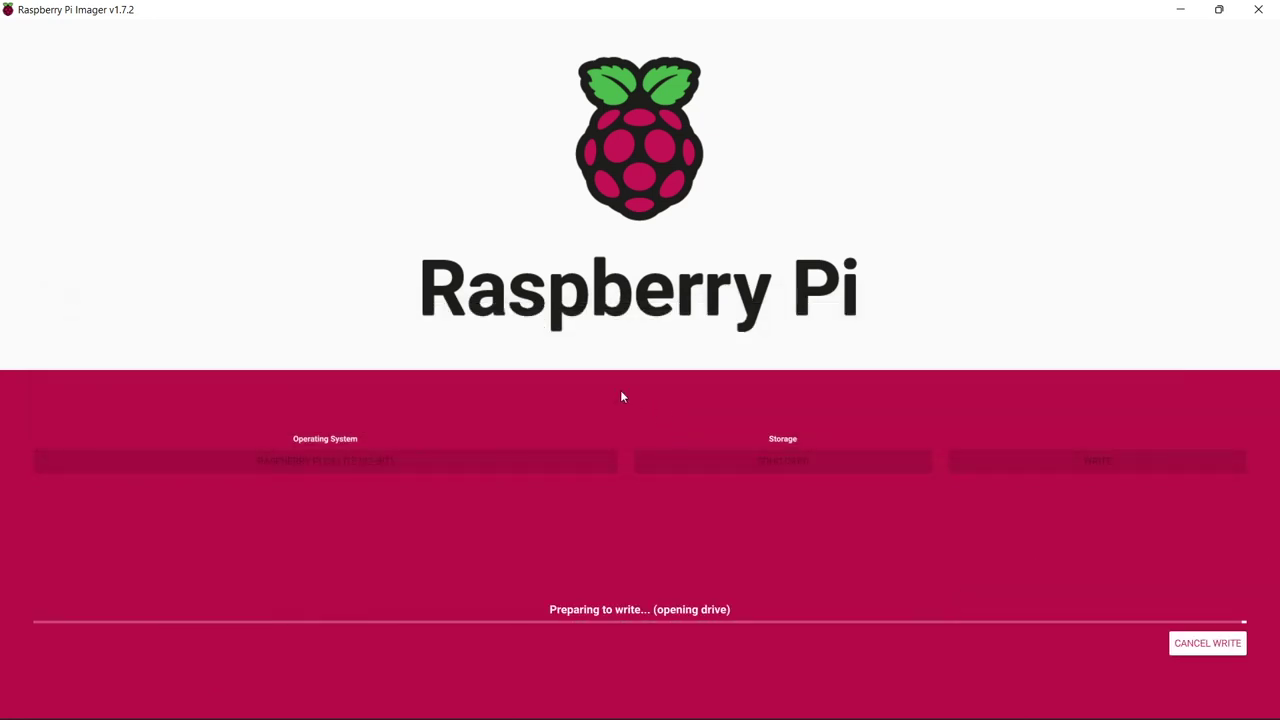
pyautogui.click(1244, 582)
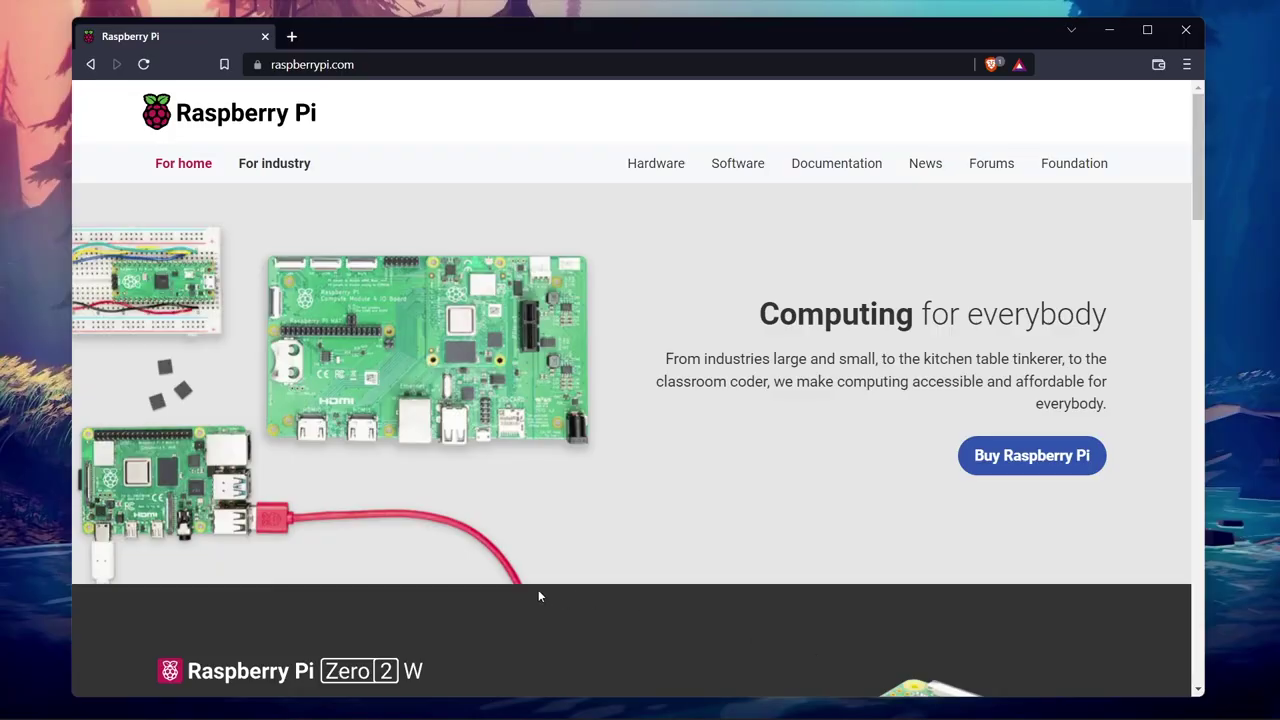
# Go to the Software page on raspberrypi.com and scroll to the Imager downloads
pyautogui.click(737, 164)
pyautogui.scroll(-3, 610, 420)
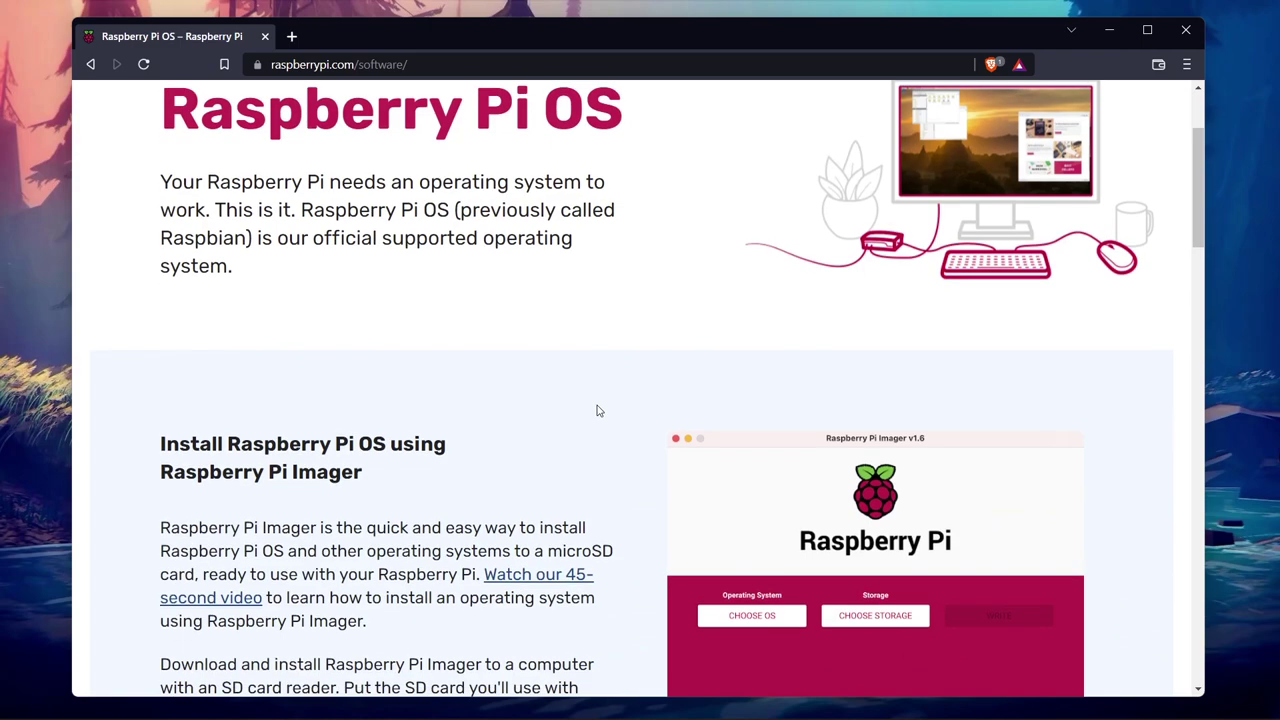
pyautogui.scroll(-2, 629, 328)
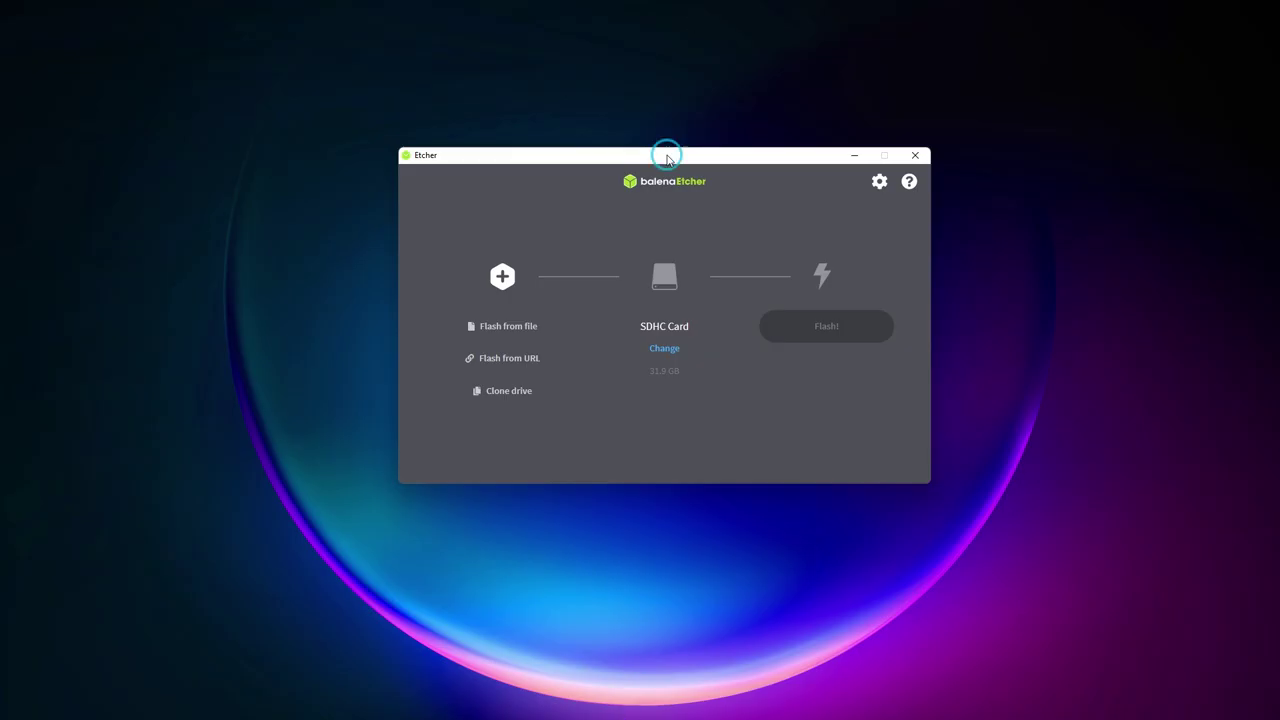
# Load 2021-10-30-raspios-bullseye-armhf.zip from Downloads as balenaEtcher's source image
pyautogui.moveTo(668, 158); pyautogui.dragTo(648, 173)
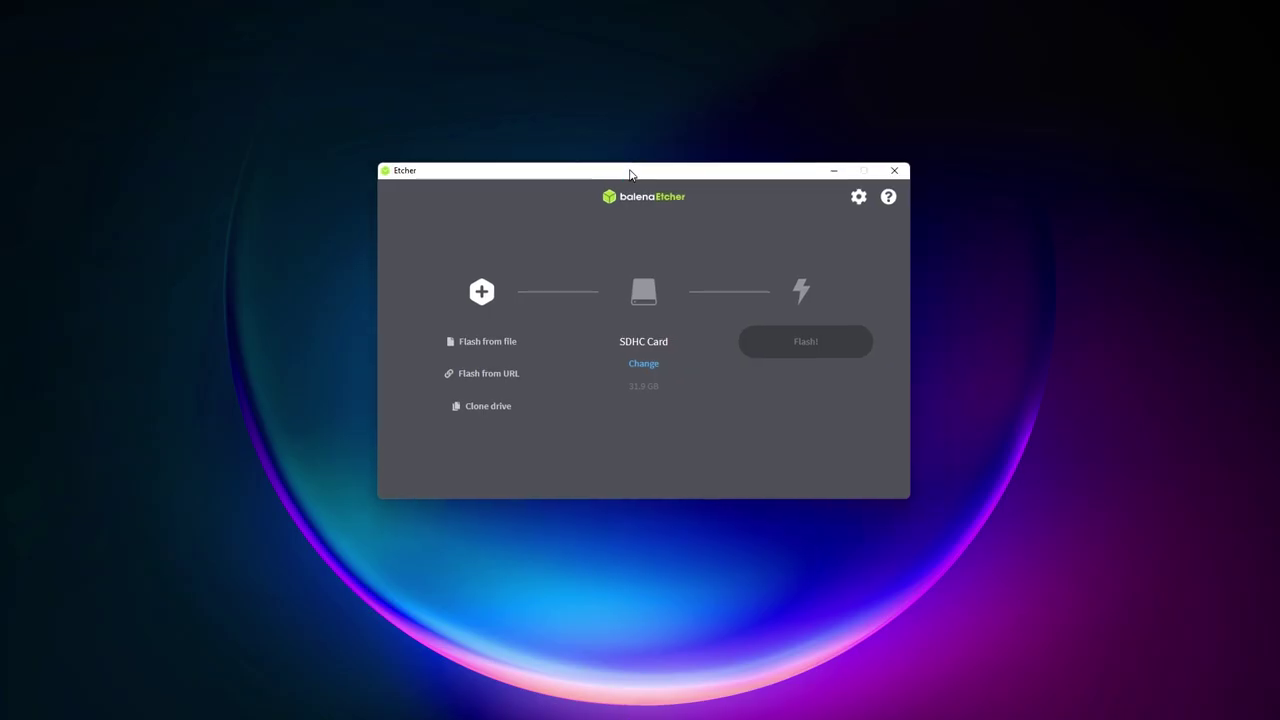
pyautogui.click(494, 340)
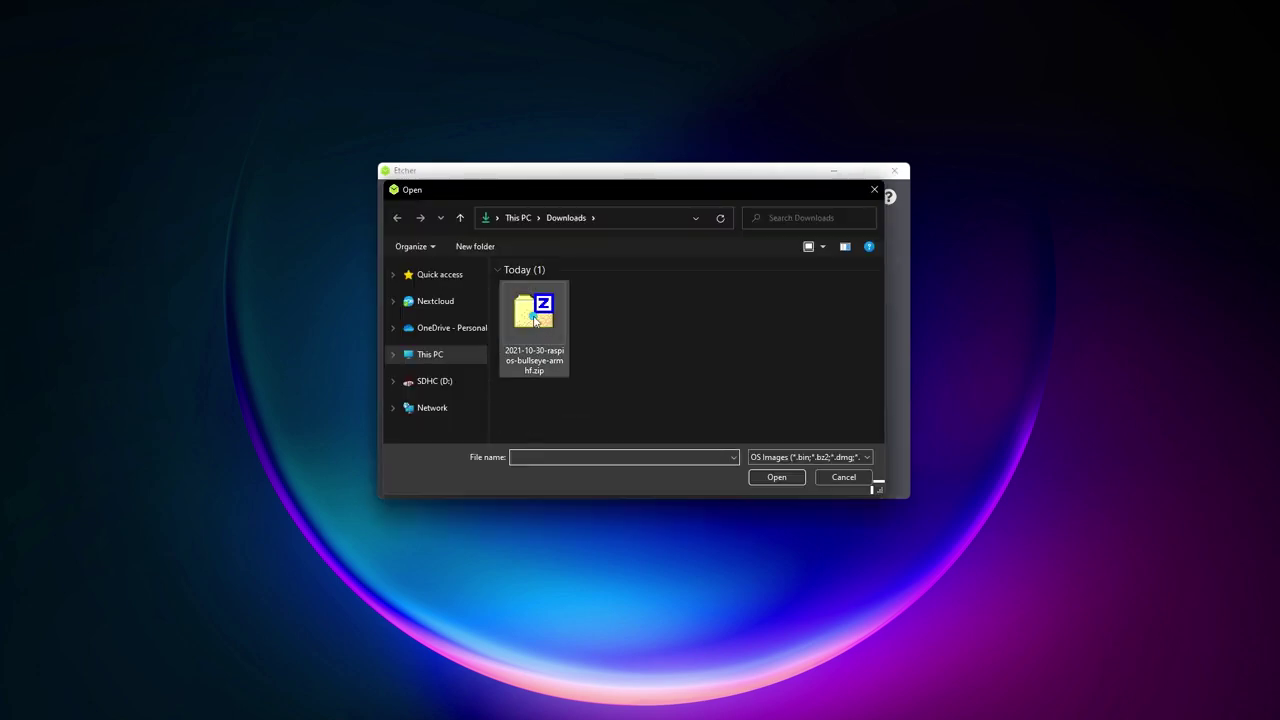
pyautogui.click(535, 318)
pyautogui.click(776, 477)
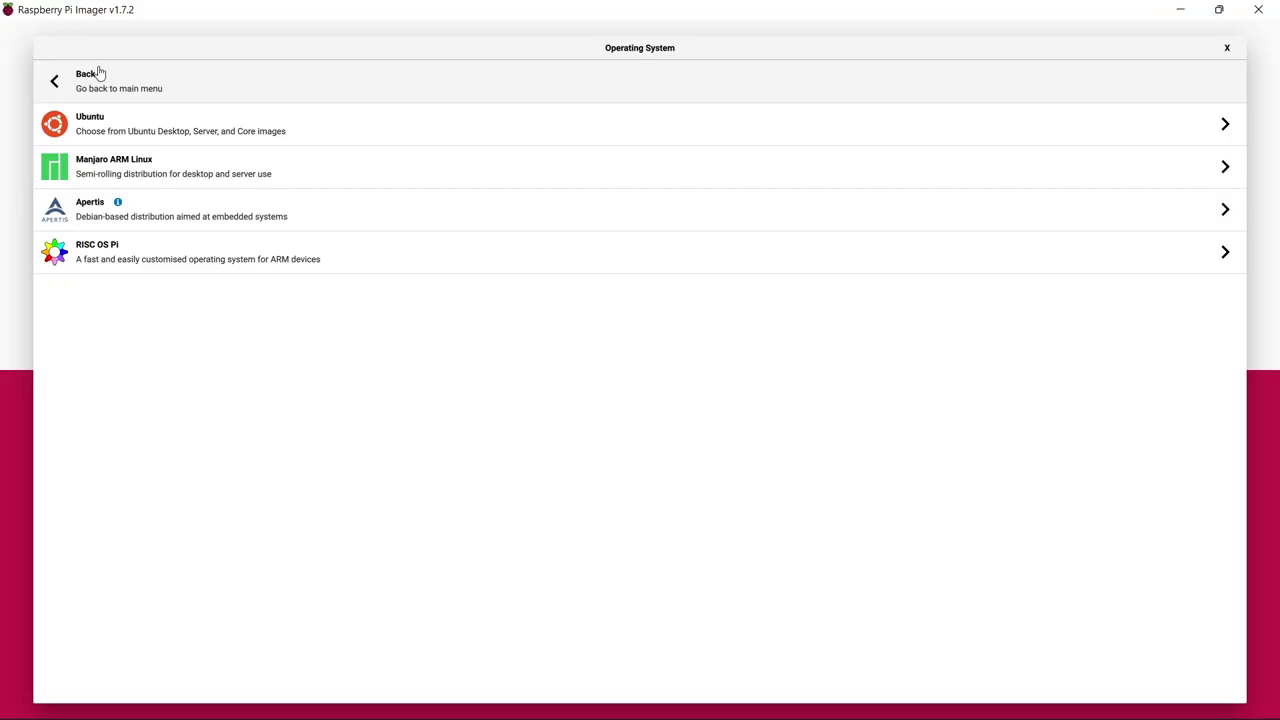
pyautogui.click(95, 78)
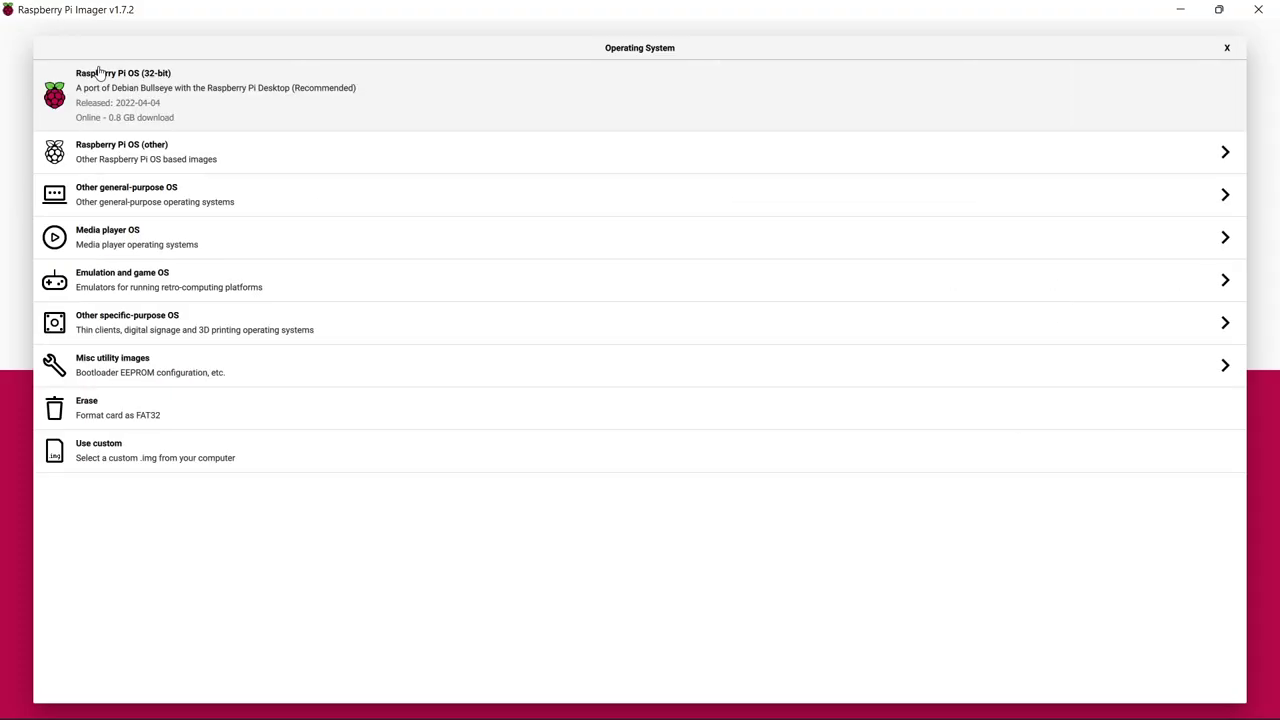
pyautogui.click(109, 254)
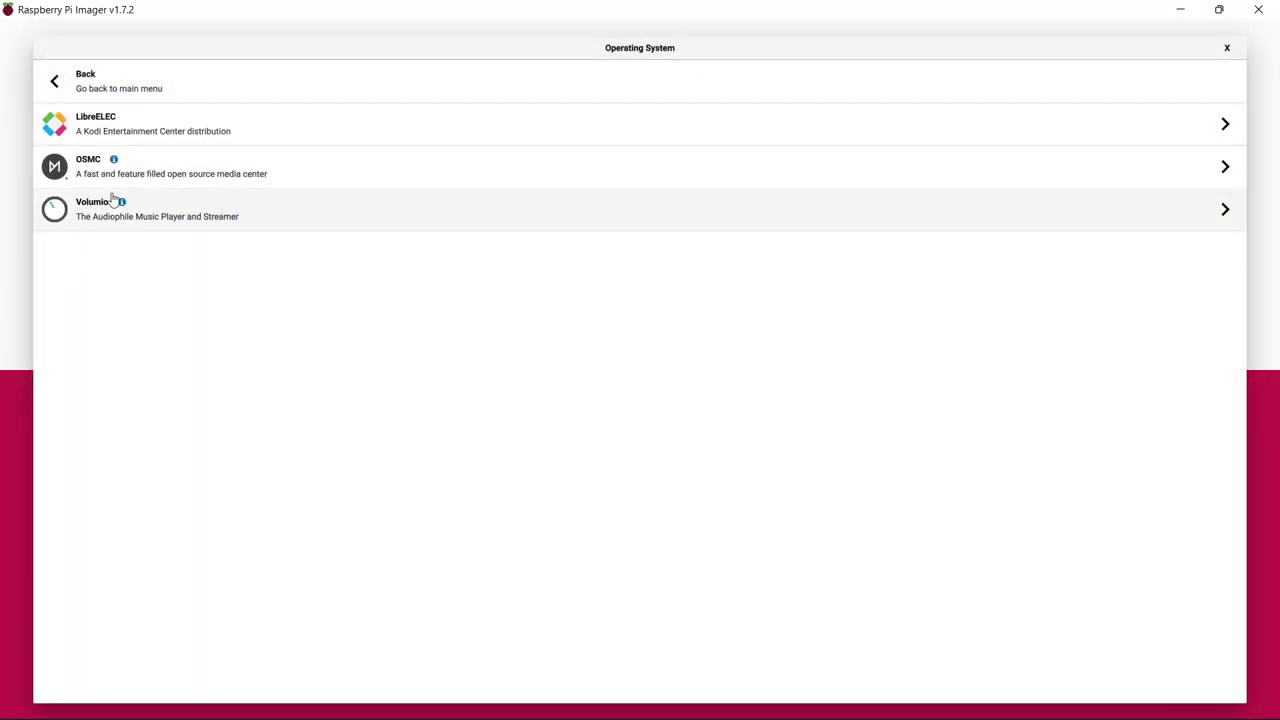
pyautogui.click(88, 80)
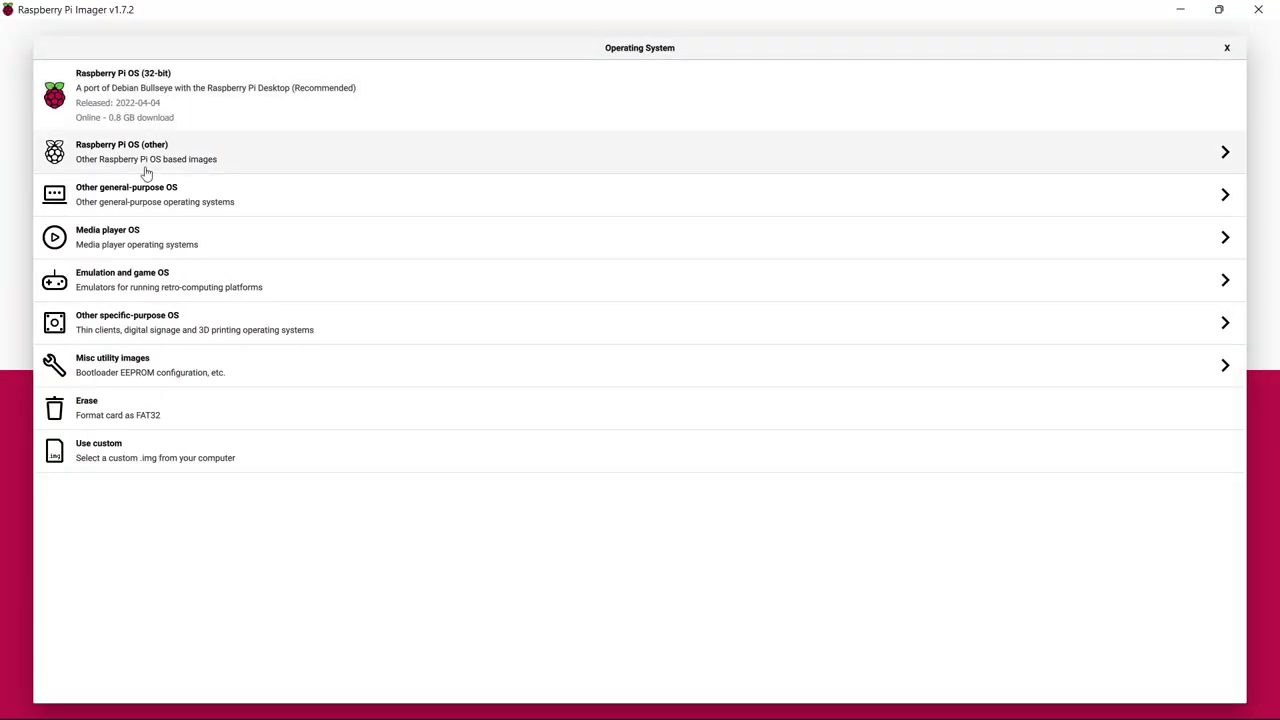
pyautogui.click(126, 290)
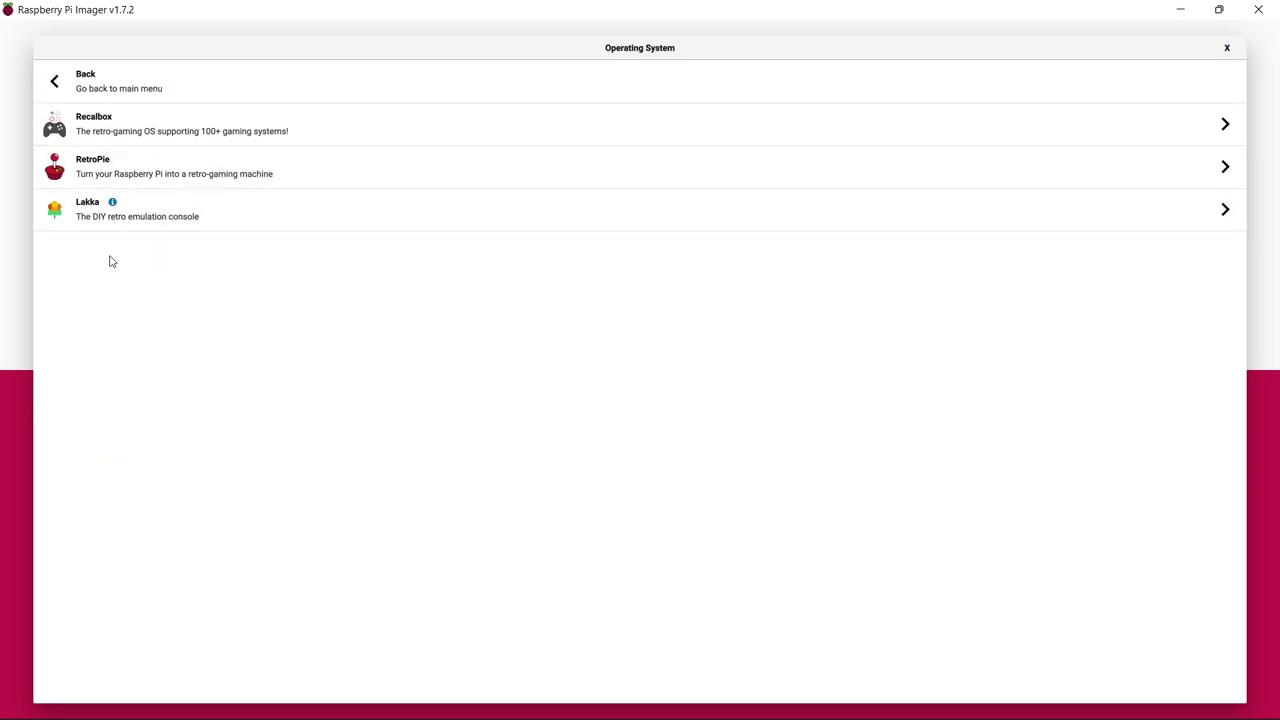
pyautogui.click(84, 84)
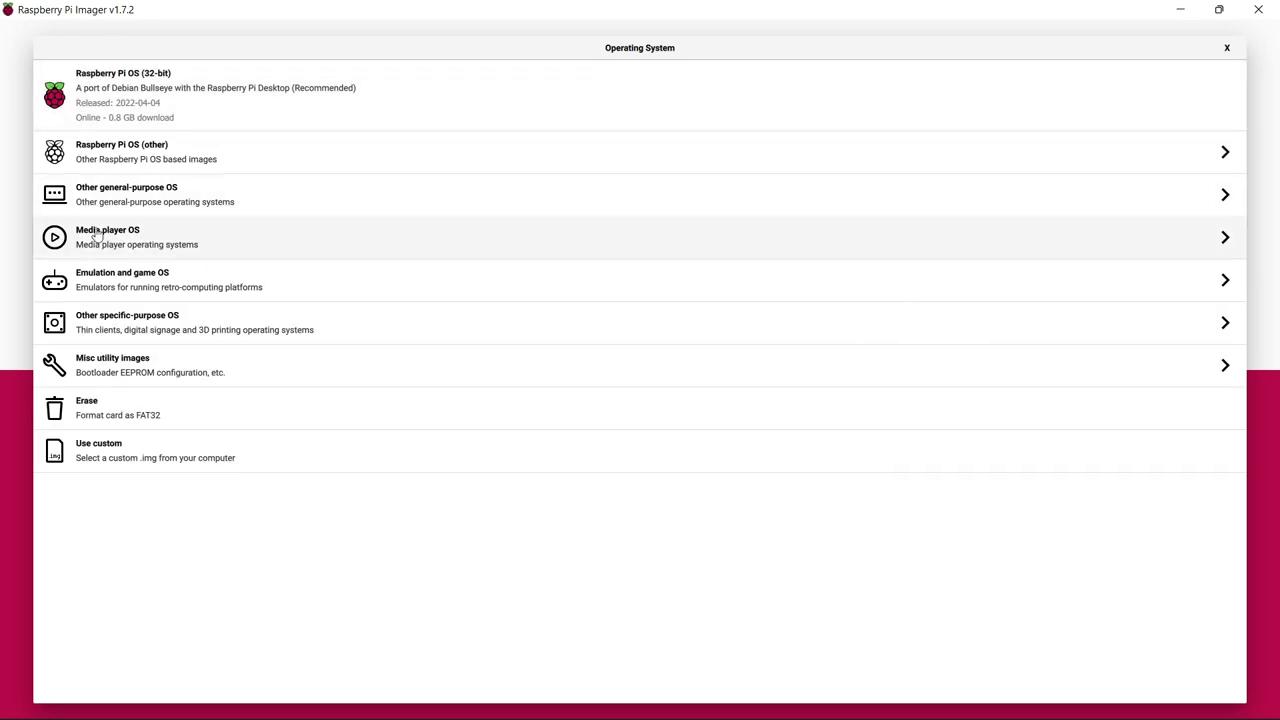